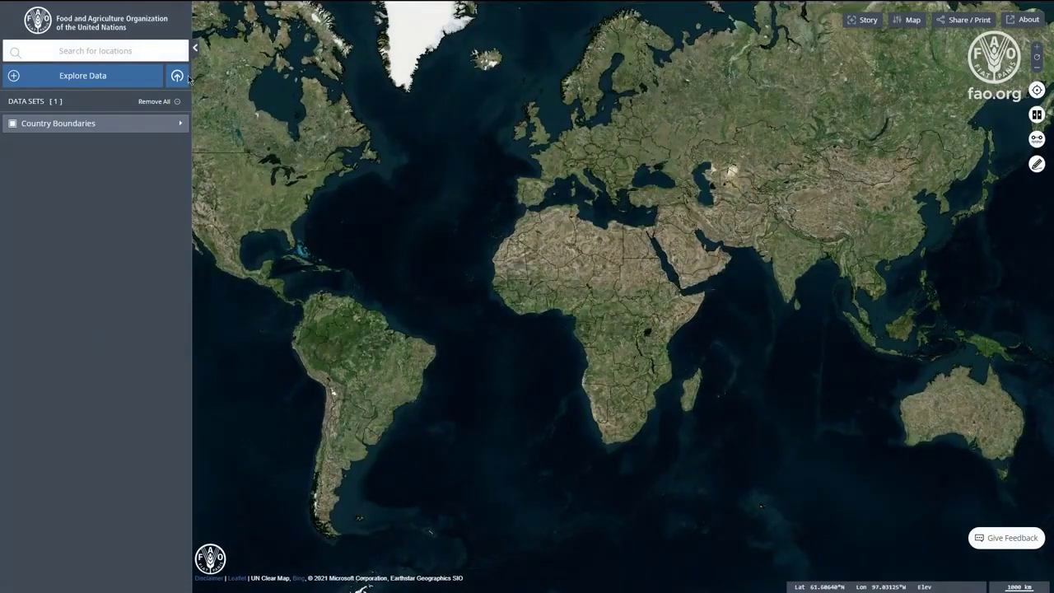
Add the WaPOR Continental Precipitation layer (Africa and Near East, Dekadal, ~5km) from the Water catalogue
click(140, 77)
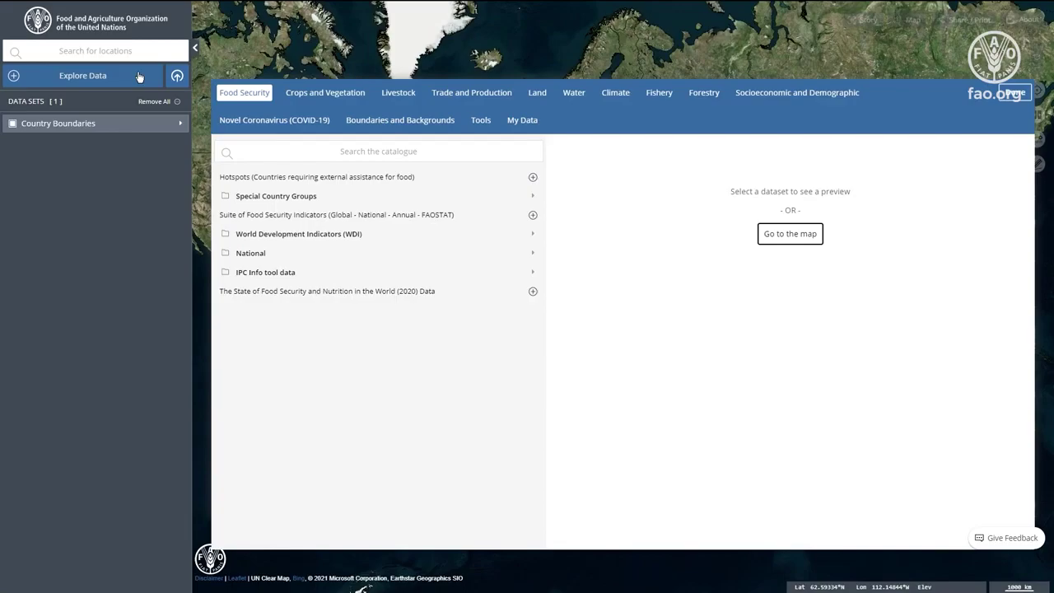
click(574, 94)
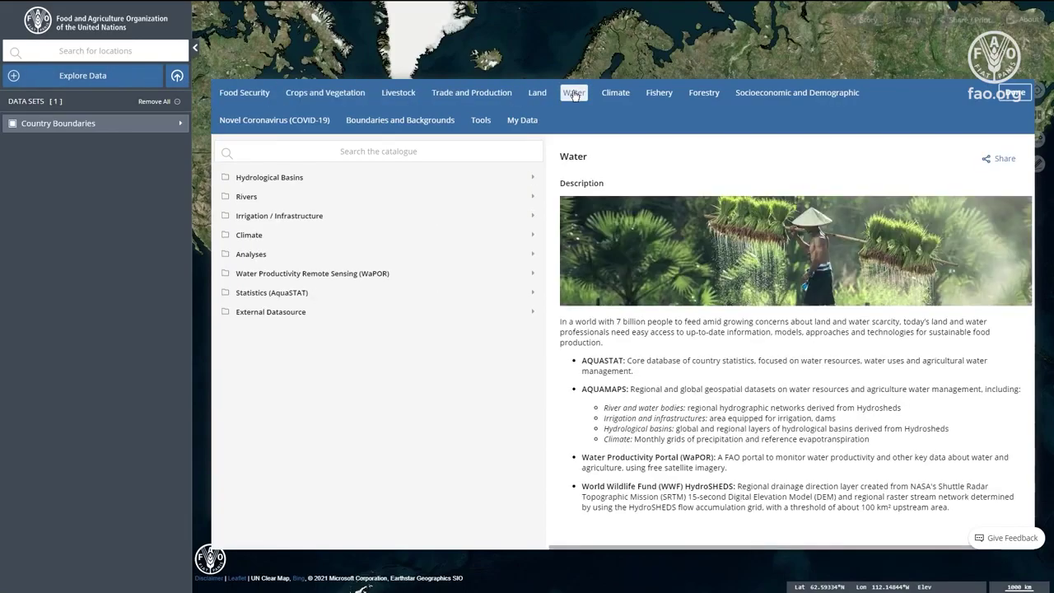
click(418, 273)
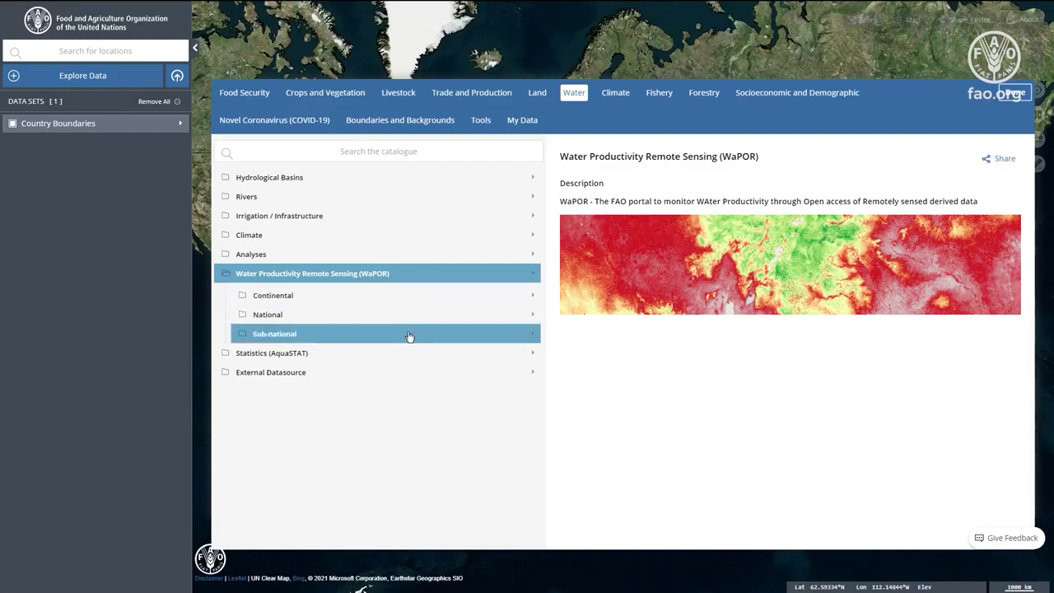
click(410, 297)
scroll(410, 377, down, 5)
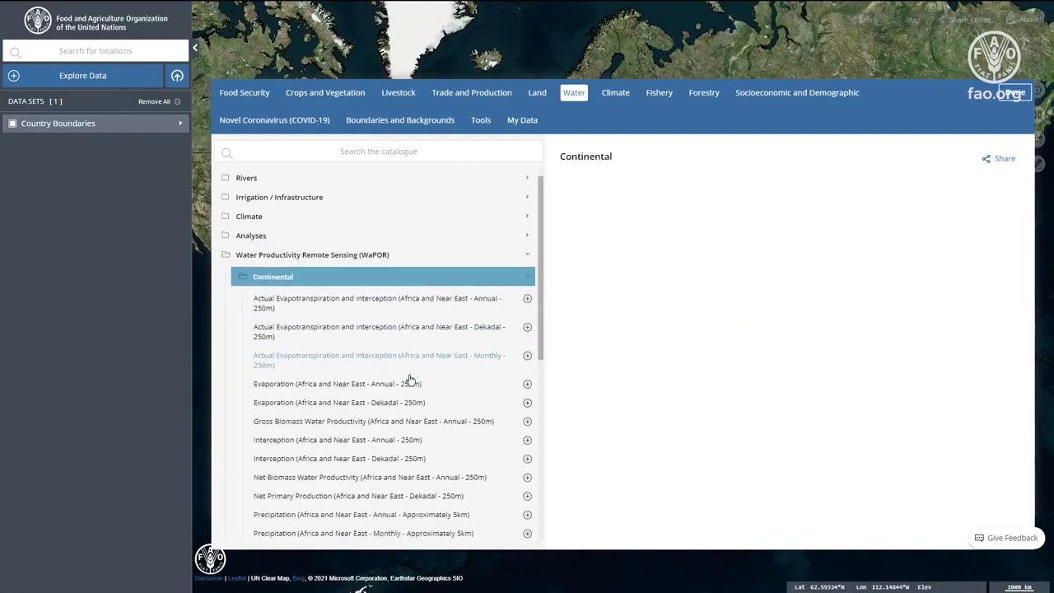
scroll(408, 379, down, 2)
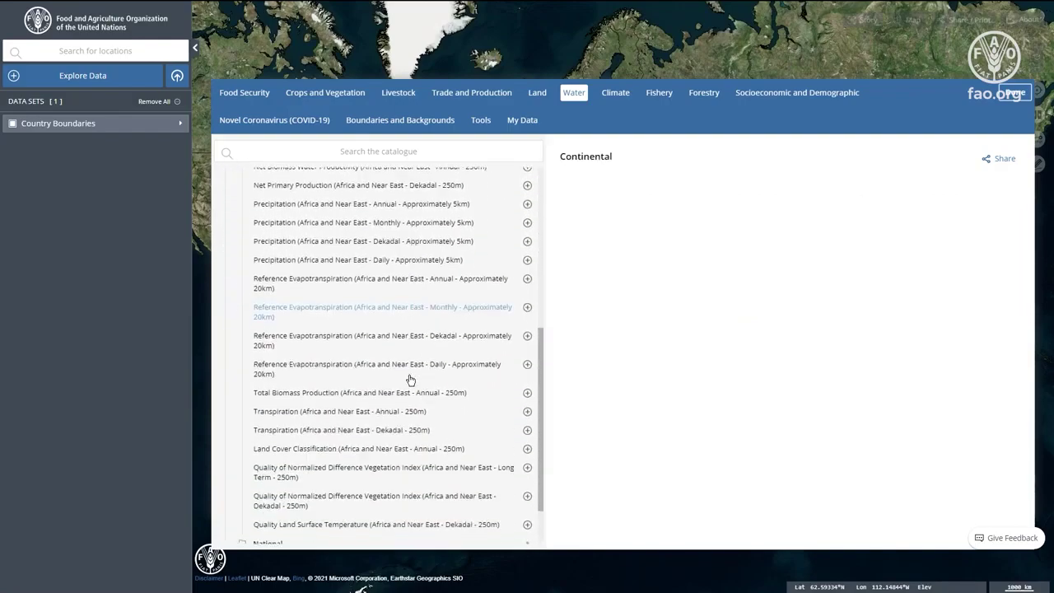
scroll(426, 284, up, 2)
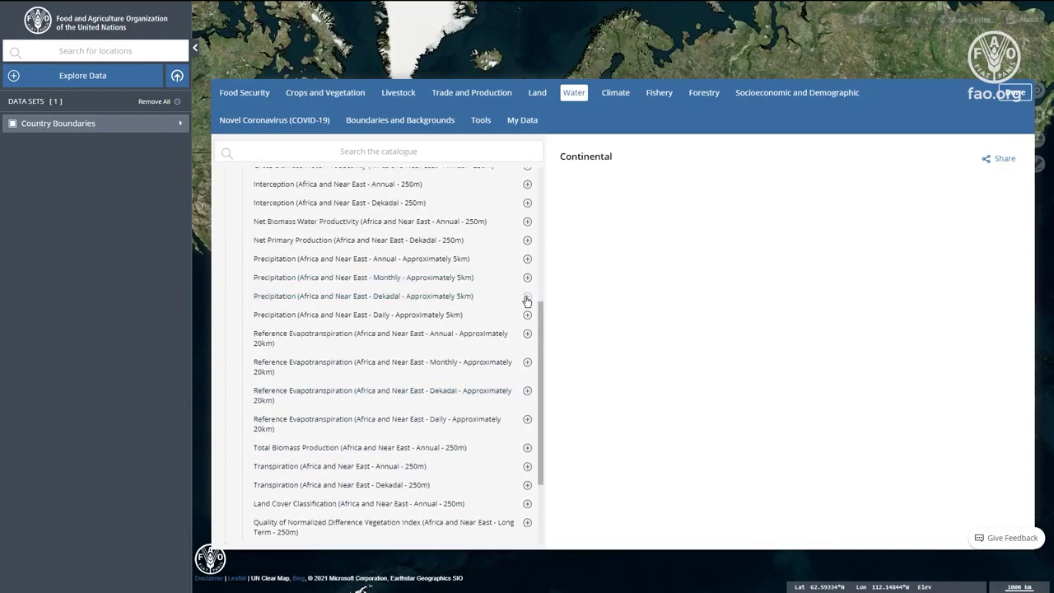
click(527, 295)
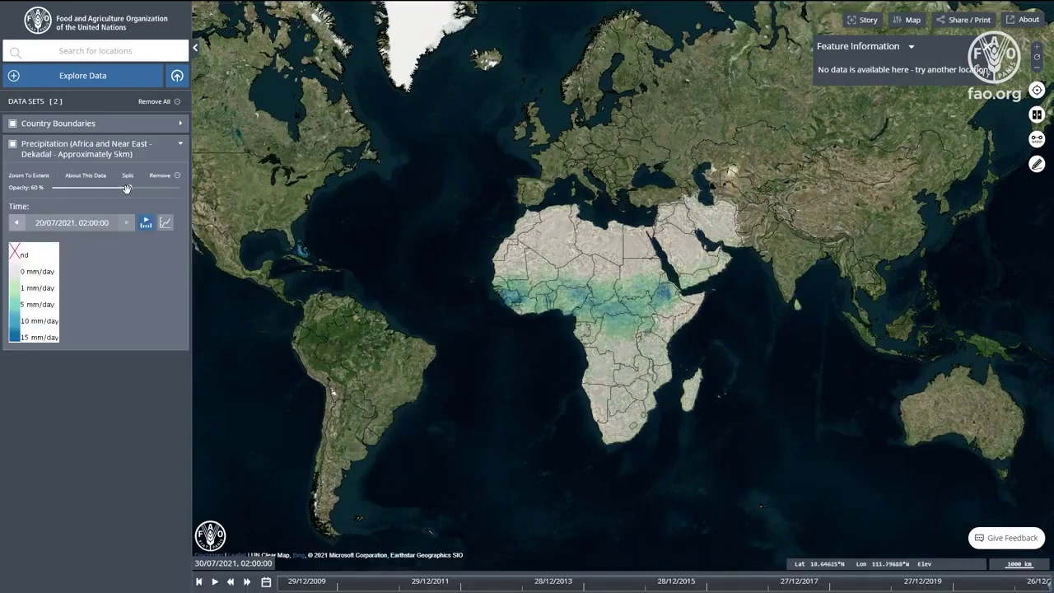
Make the precipitation layer nearly opaque and centre the map on the Horn of Africa
drag(126, 189, 177, 188)
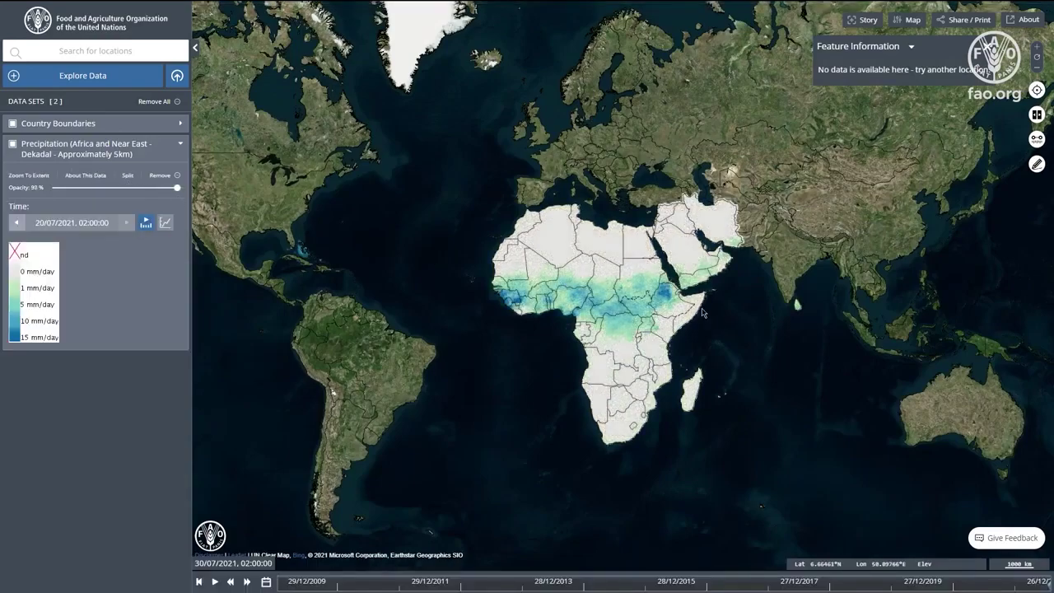
scroll(702, 313, up, 2)
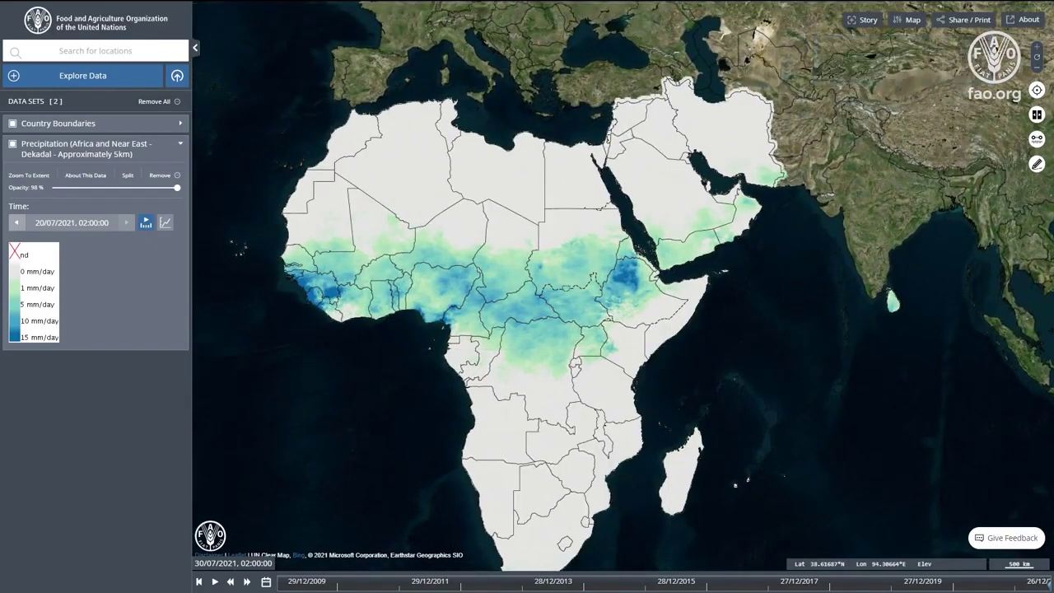
click(1038, 51)
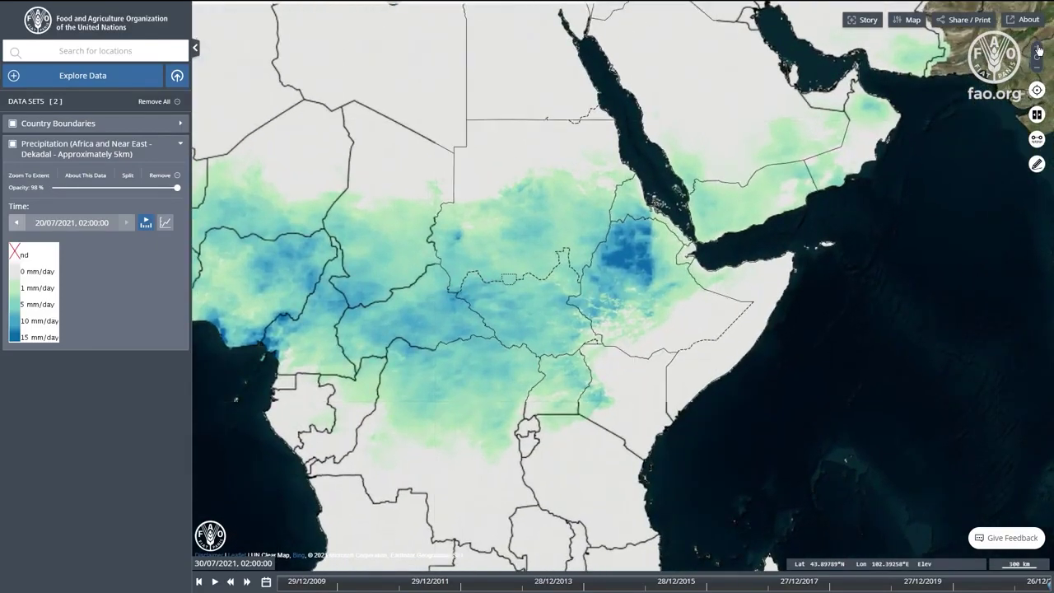
scroll(967, 204, up, 1)
drag(906, 432, 795, 343)
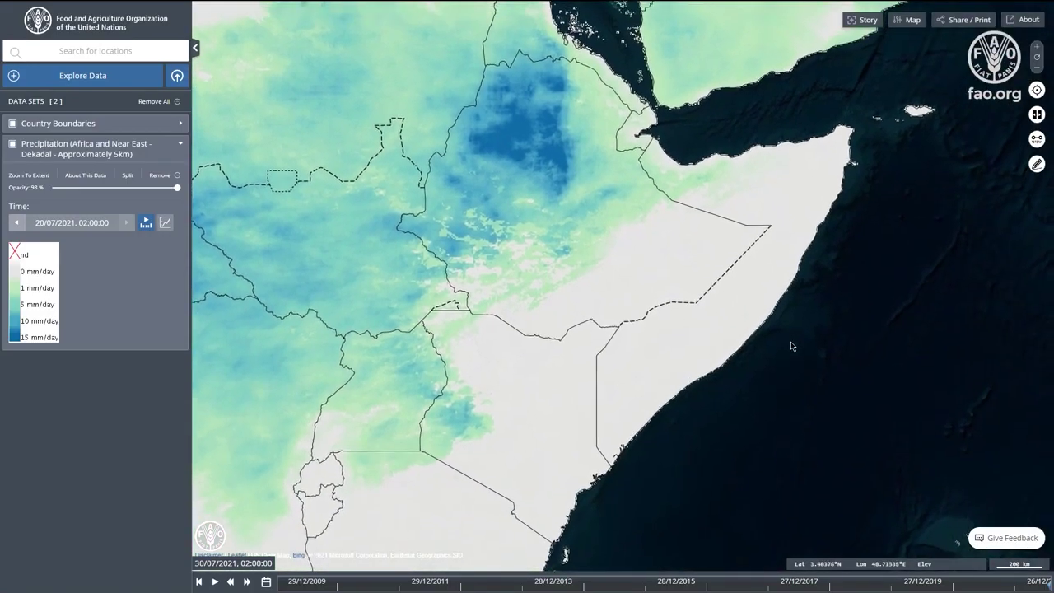
Set the precipitation layer's time to the 10/04/2018 dekad
click(94, 227)
click(85, 349)
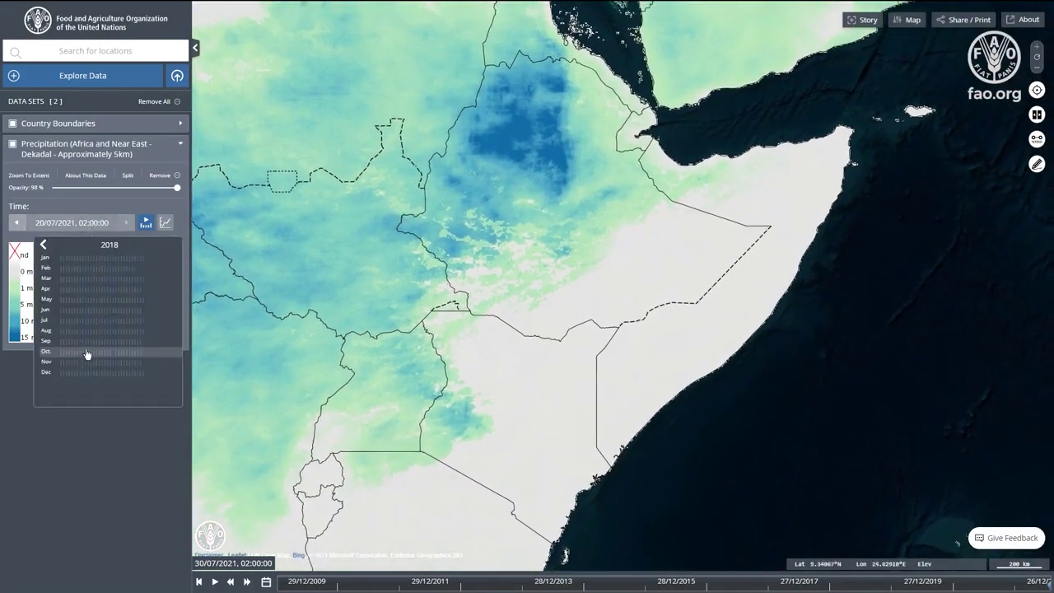
click(85, 292)
click(83, 261)
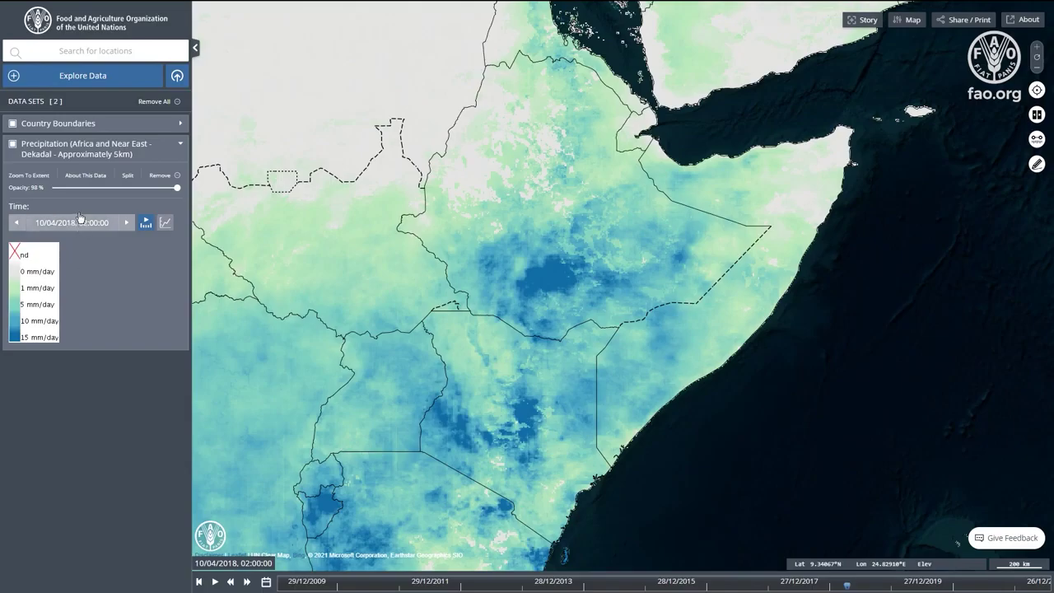
Split the precipitation layer, set the right side to 10/04/2019, and widen the 2019 side
click(128, 176)
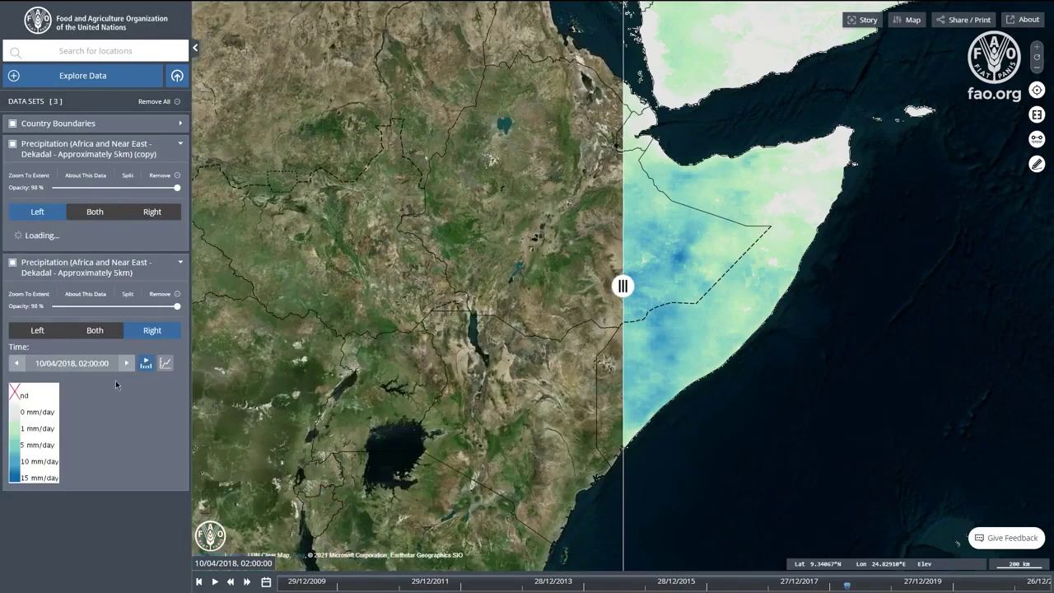
scroll(109, 381, down, 1)
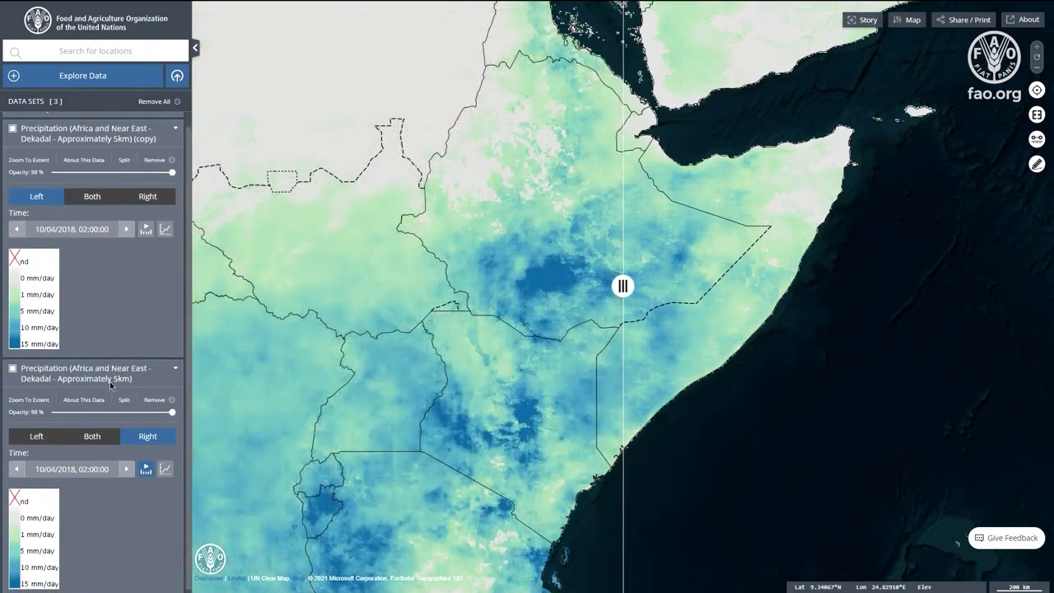
click(96, 471)
scroll(91, 477, down, 2)
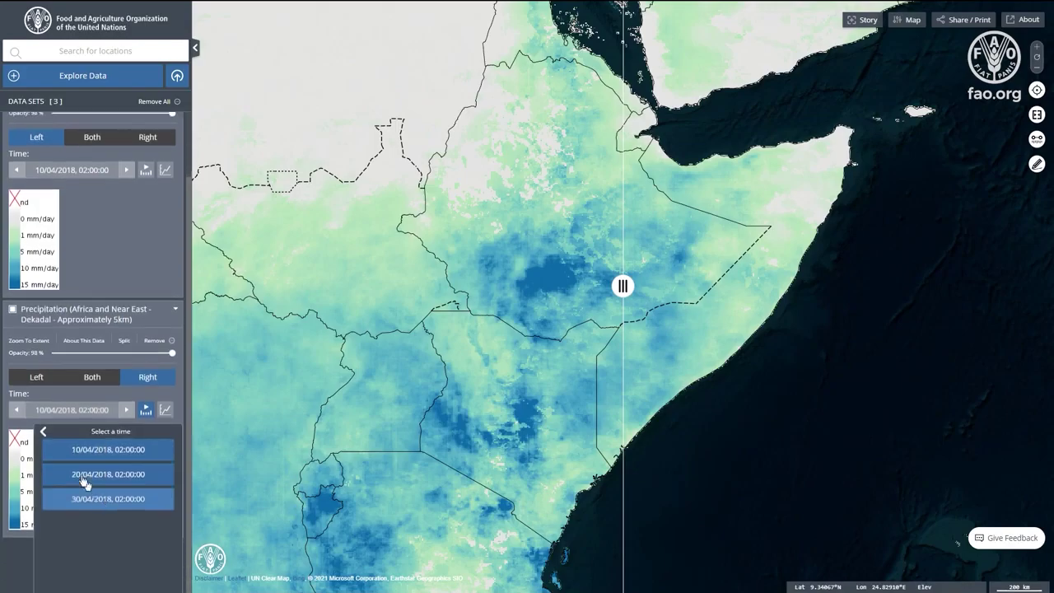
click(44, 434)
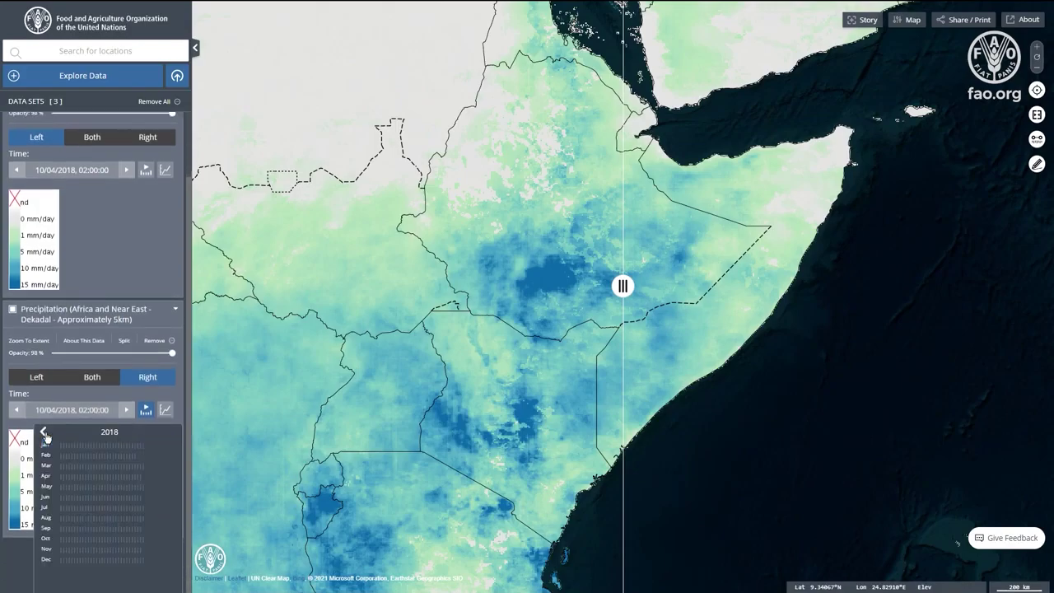
click(45, 437)
click(70, 508)
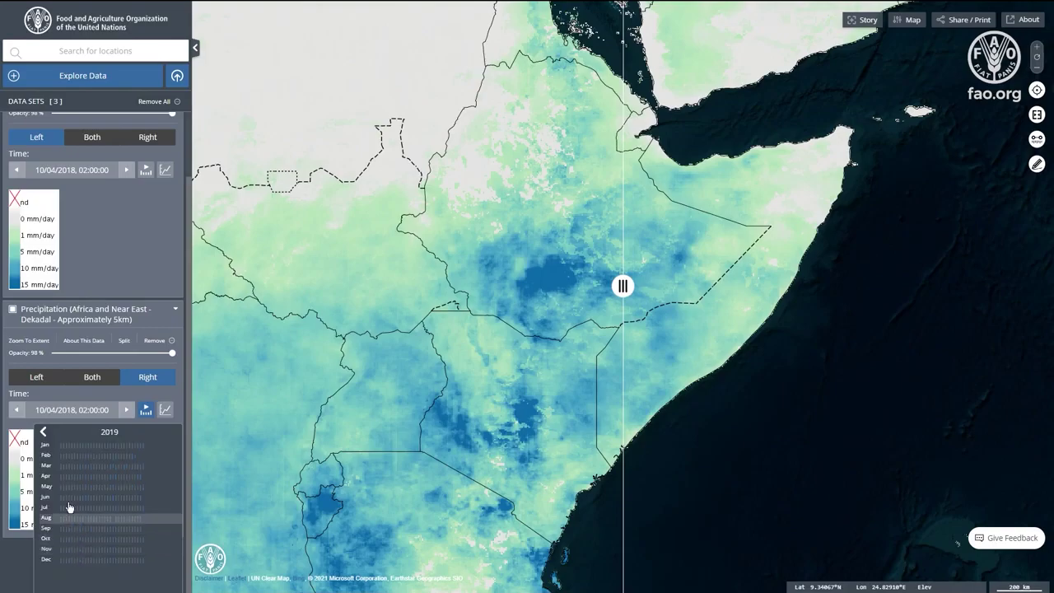
click(71, 477)
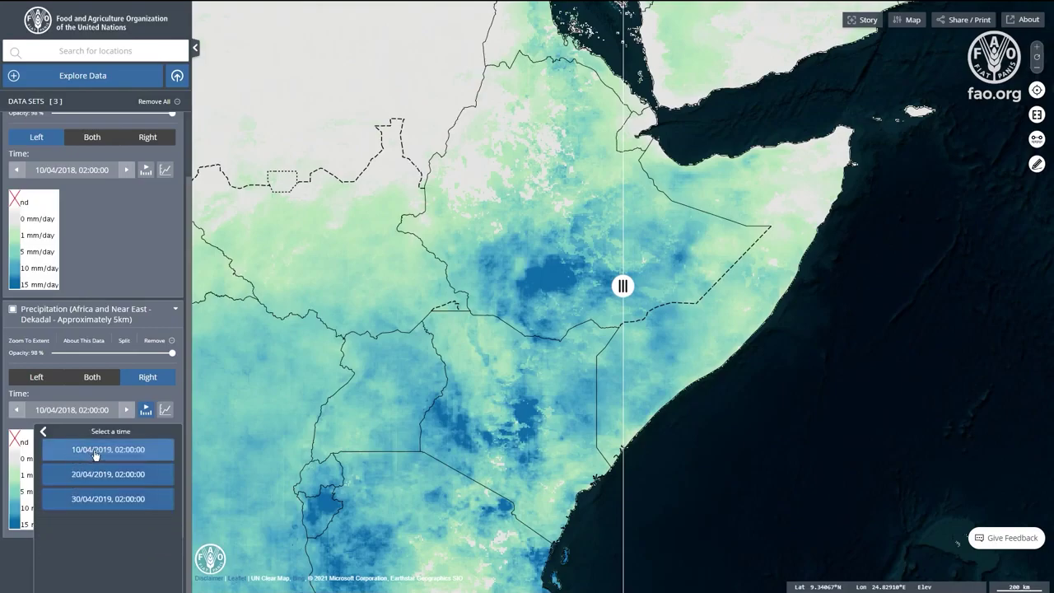
click(92, 450)
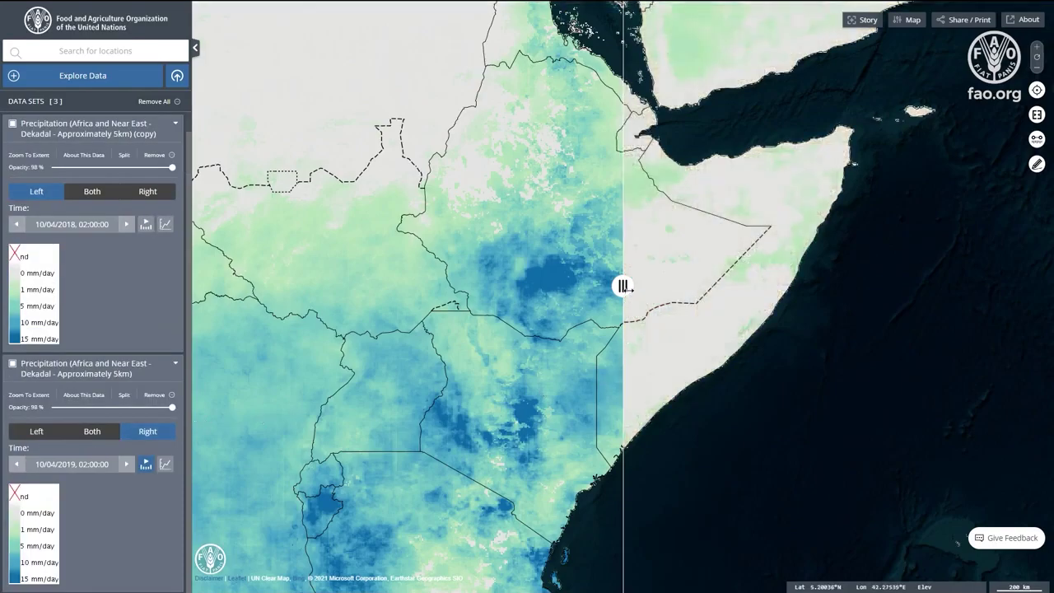
drag(623, 286, 653, 356)
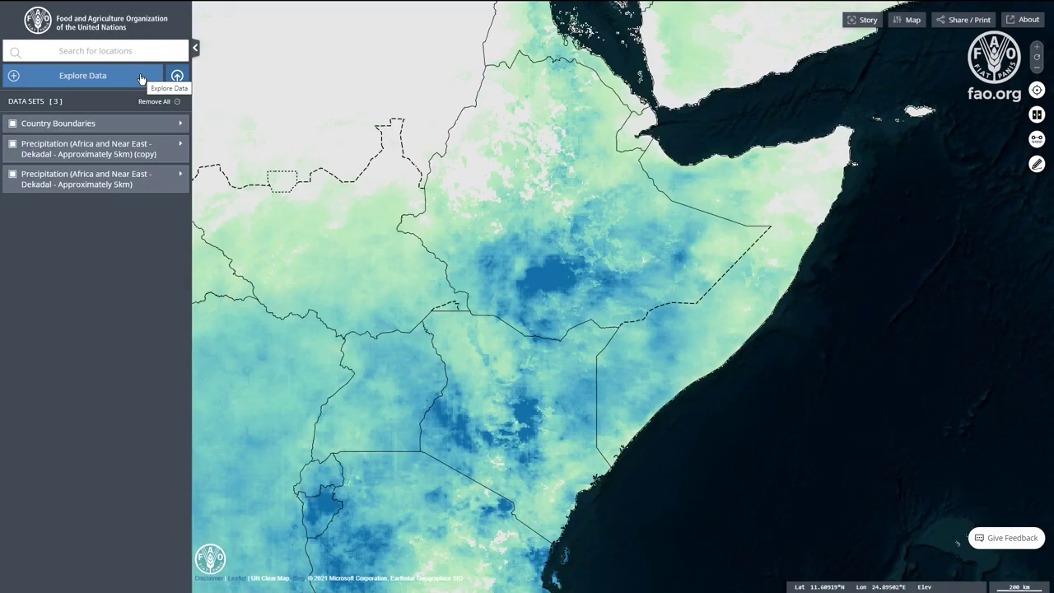
Add the annual 250m WaPOR Land Cover Classification layer and zoom into the cropland strip
click(141, 79)
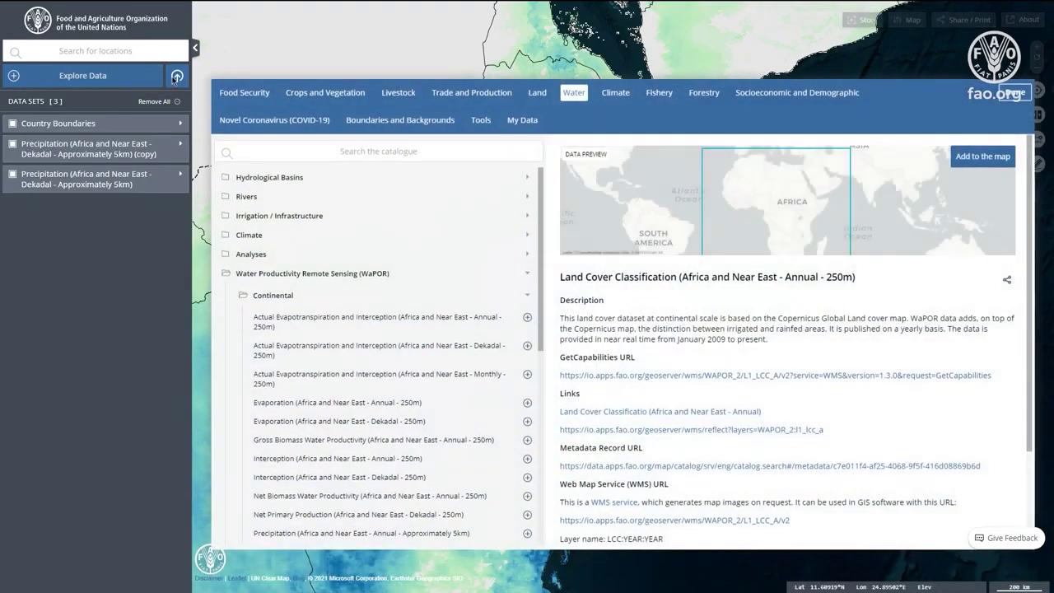
scroll(482, 353, down, 5)
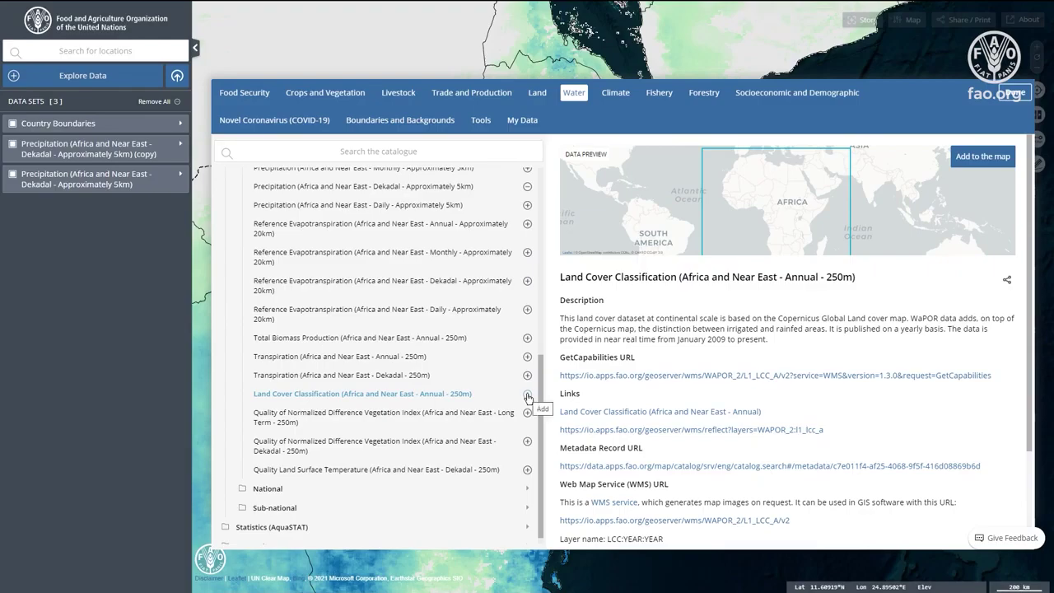
click(527, 396)
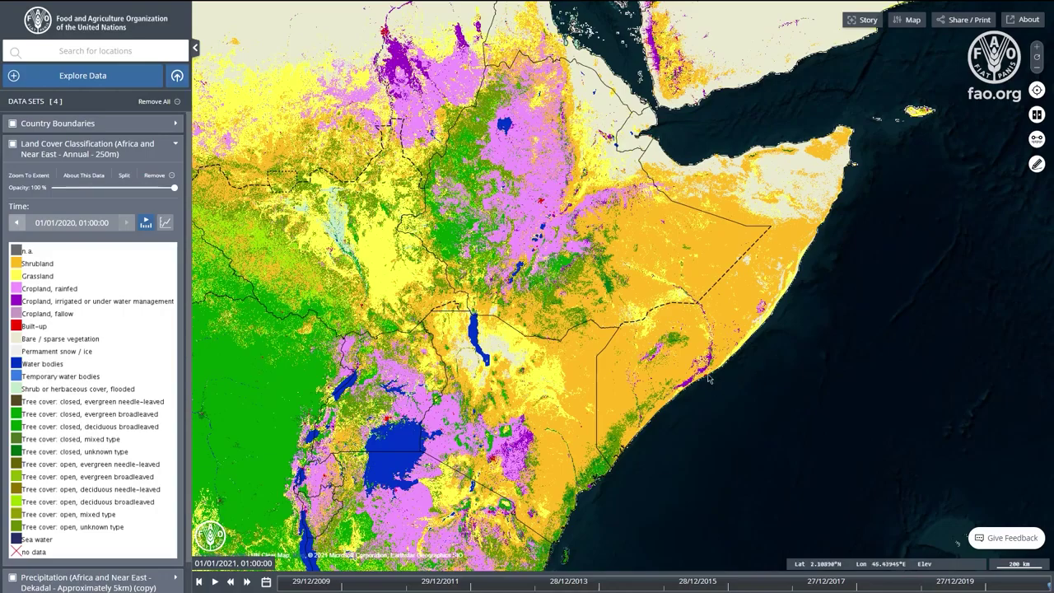
scroll(708, 379, up, 2)
scroll(644, 359, up, 1)
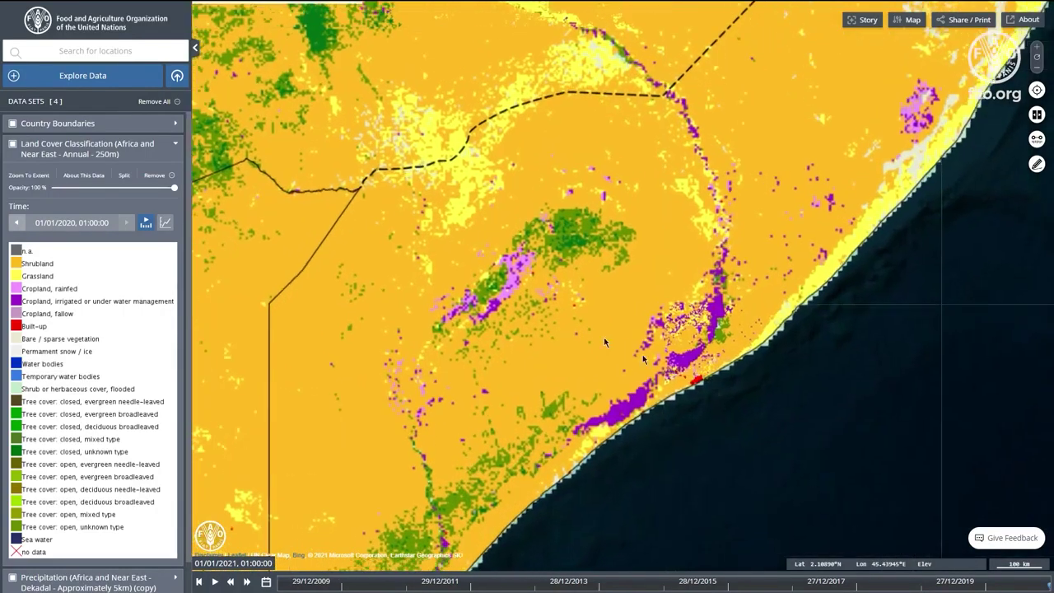
scroll(497, 277, up, 1)
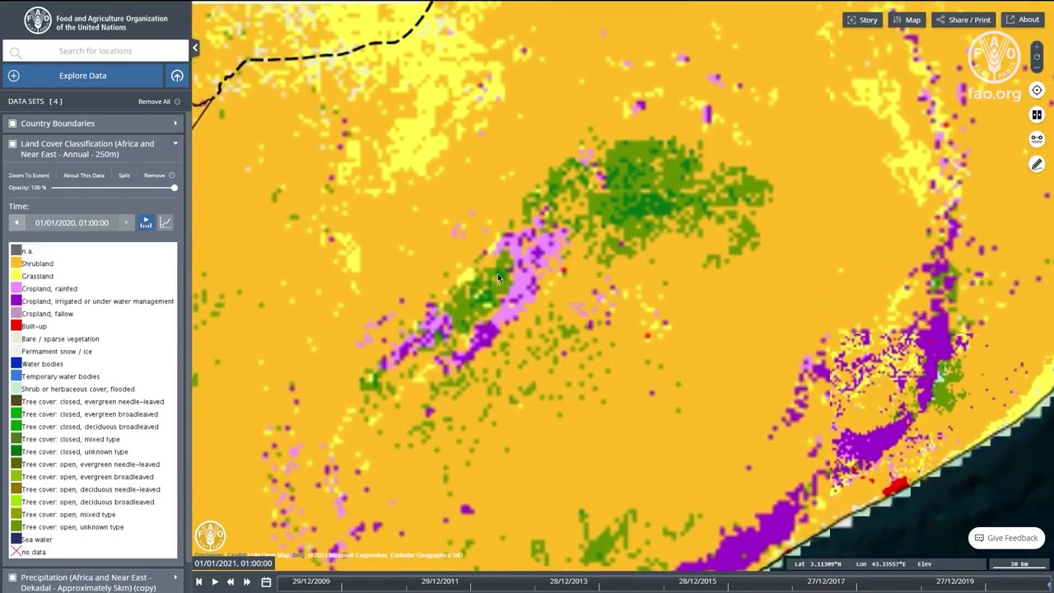
scroll(497, 277, up, 1)
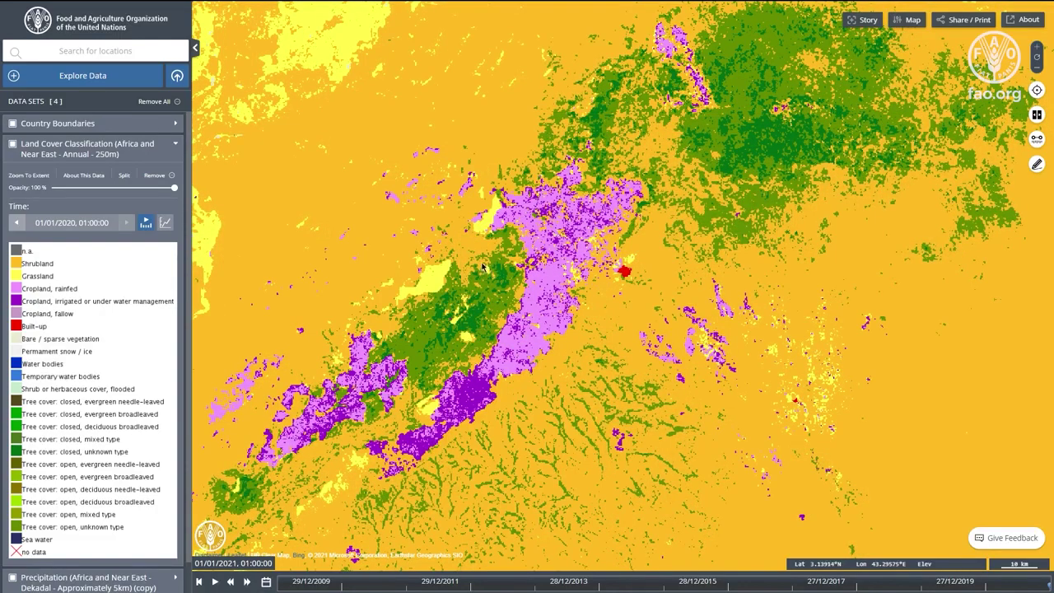
Draw a closed polygon around the pink rainfed cropland strip to create Area 1
click(1037, 166)
click(513, 199)
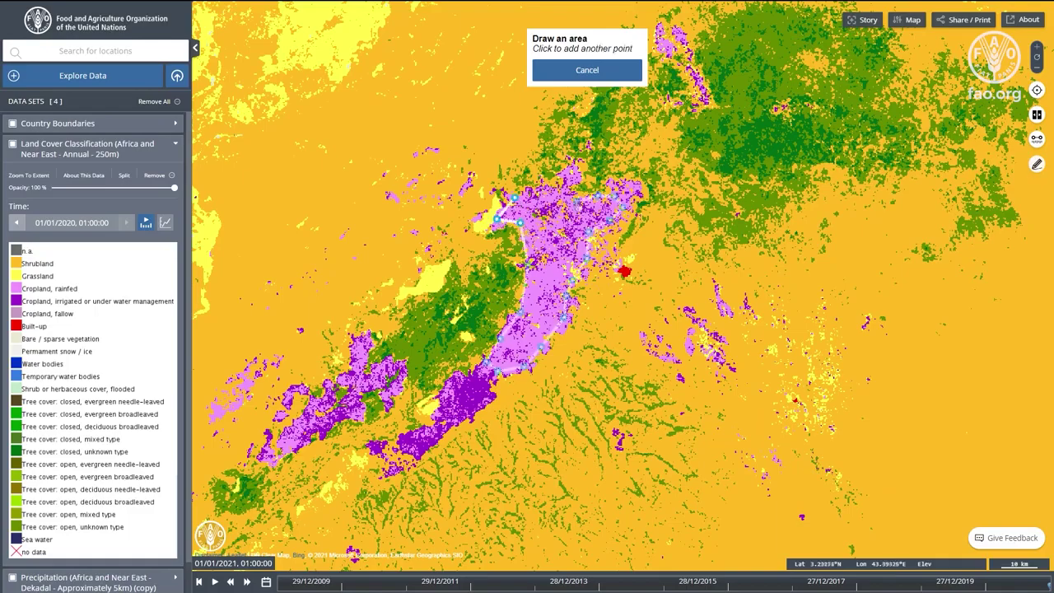
click(561, 193)
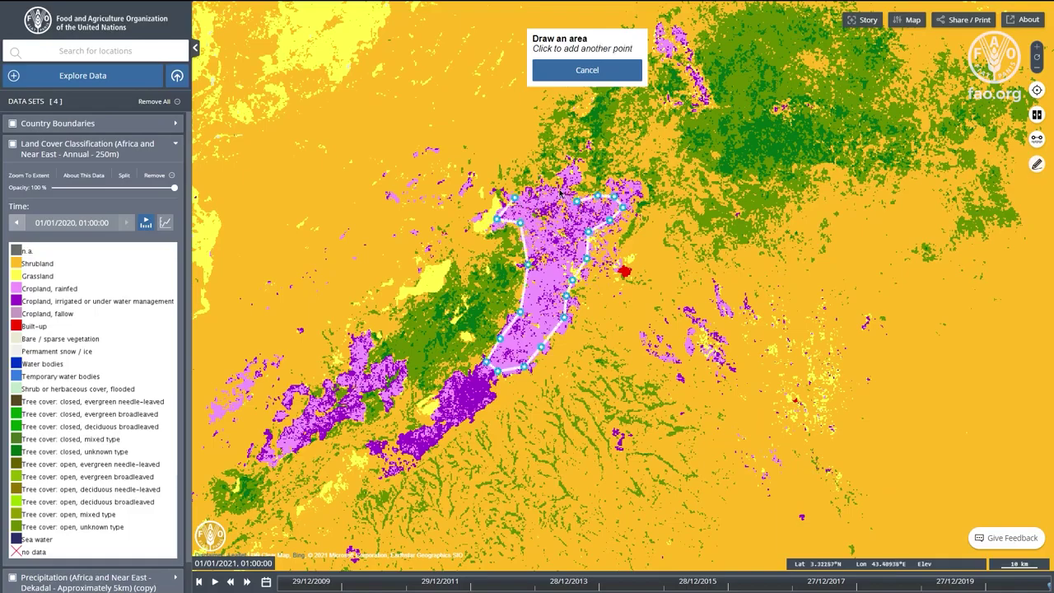
click(514, 199)
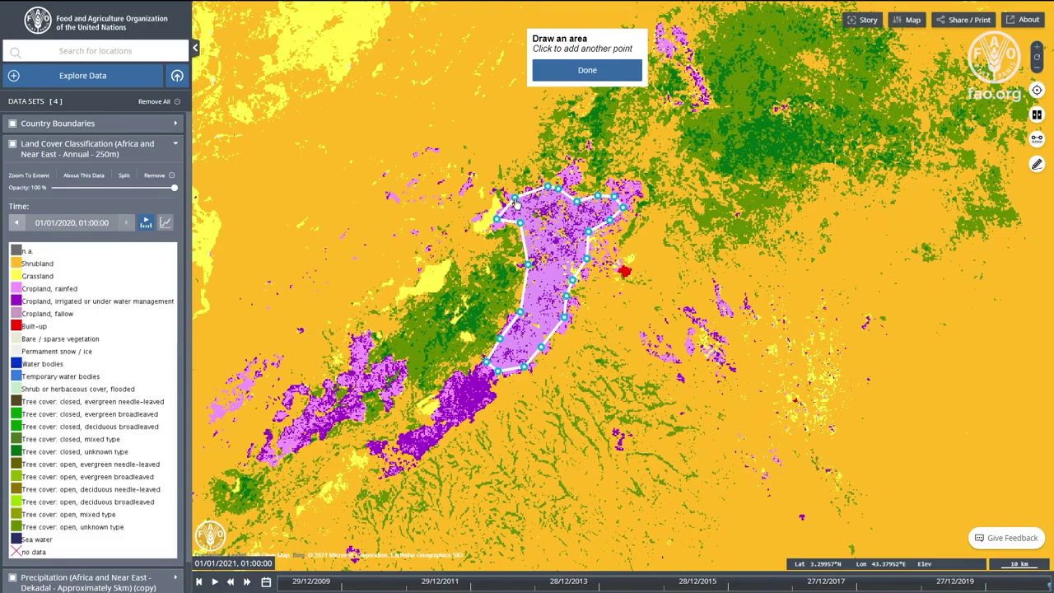
click(601, 69)
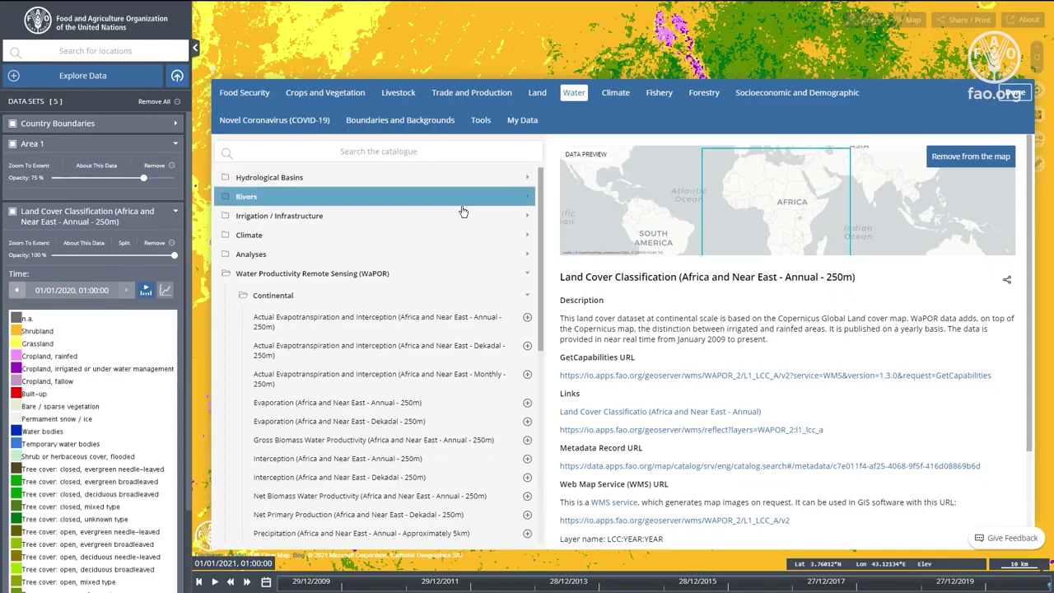
Add the dekadal 250m Net Primary Production layer and raise its opacity to 100%
scroll(452, 337, down, 4)
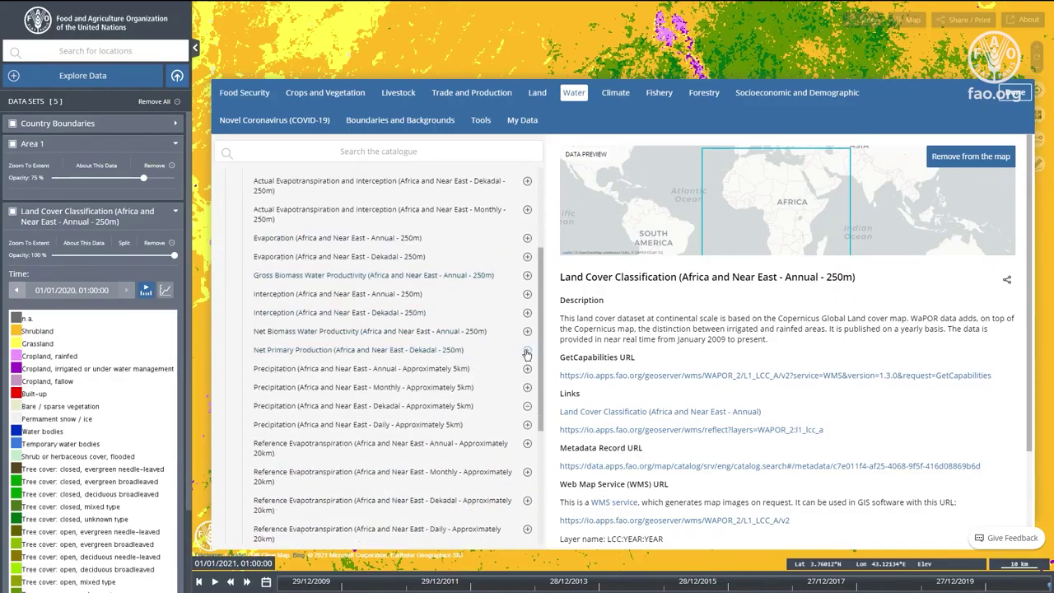
click(527, 353)
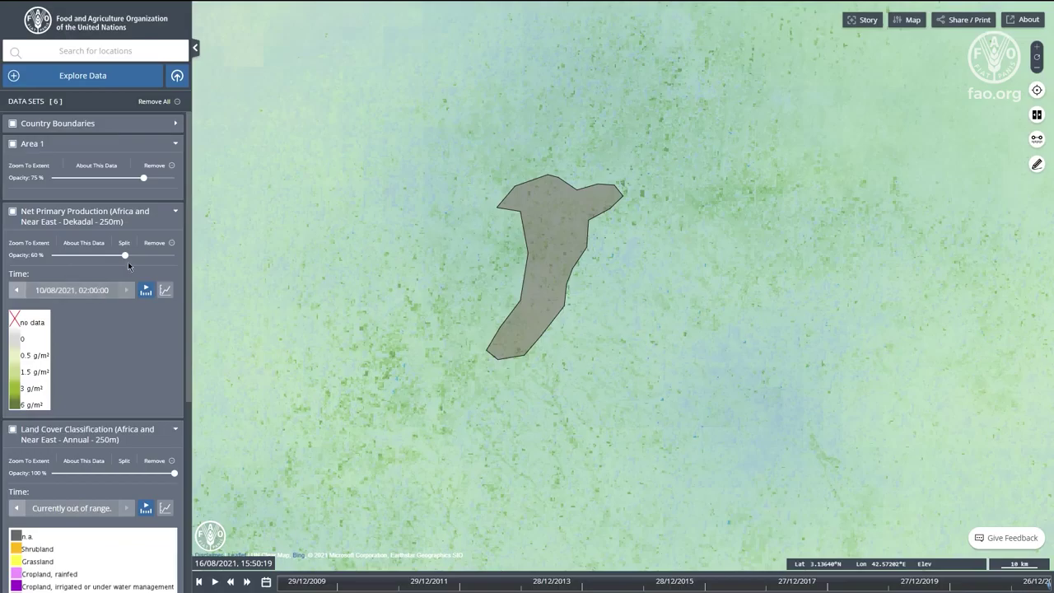
drag(123, 254, 174, 256)
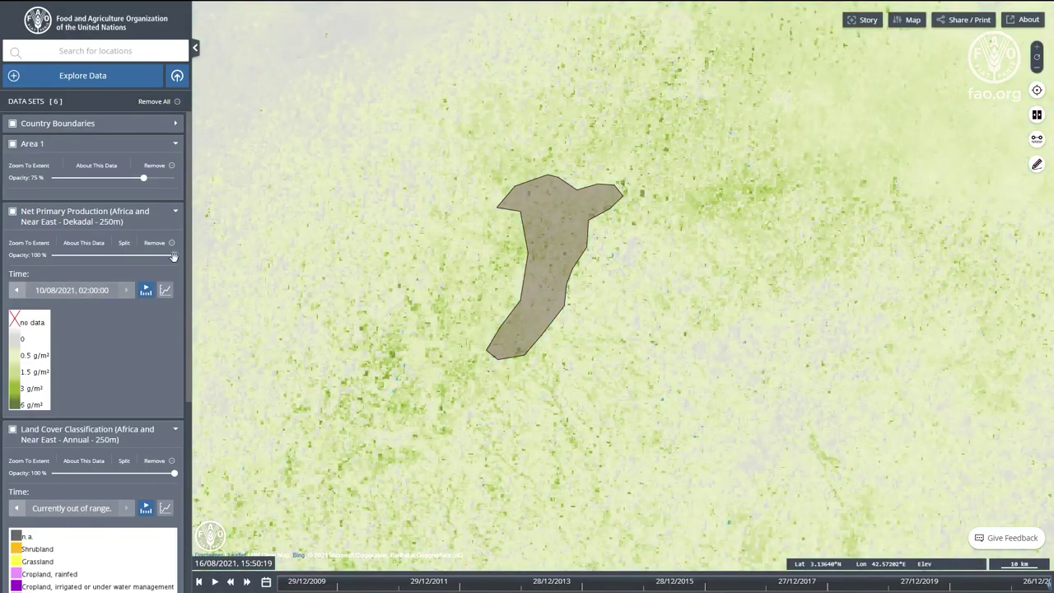
Set the NPP layer date to 20/06/2018 and collapse the Land Cover Classification details
click(94, 291)
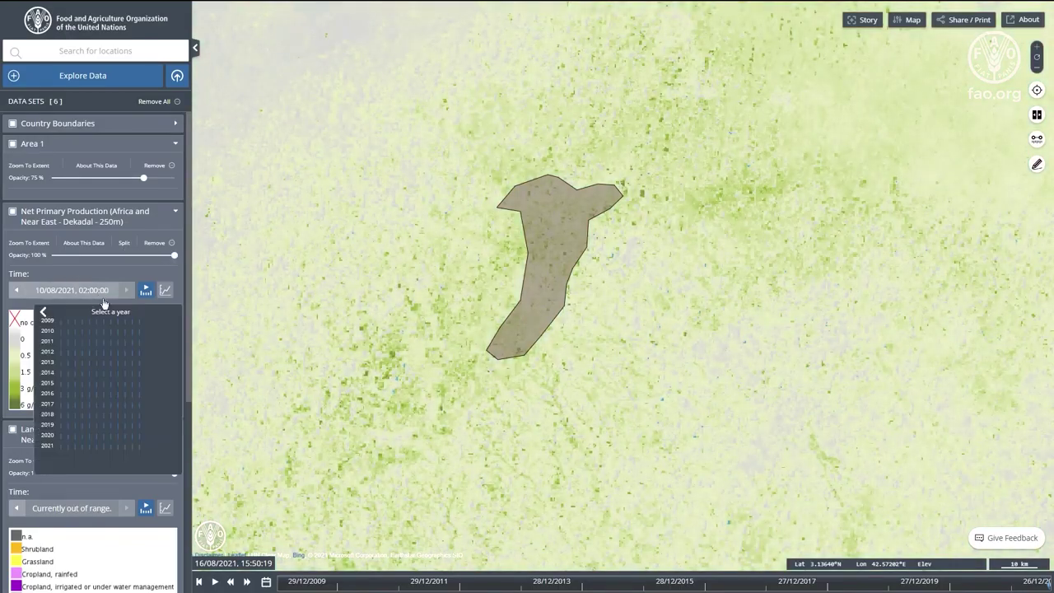
click(91, 419)
click(90, 384)
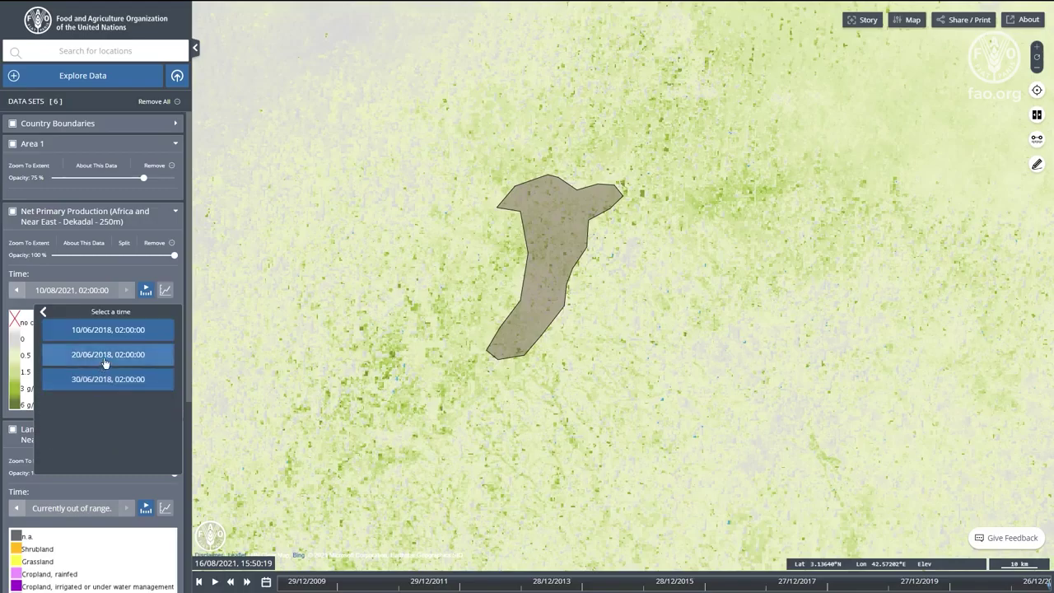
click(104, 360)
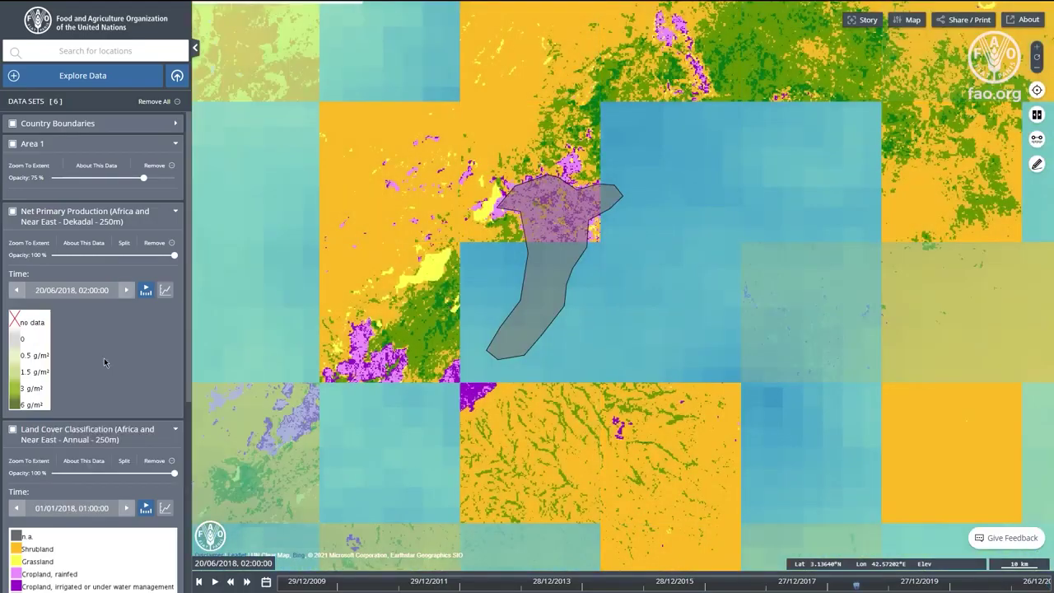
click(175, 431)
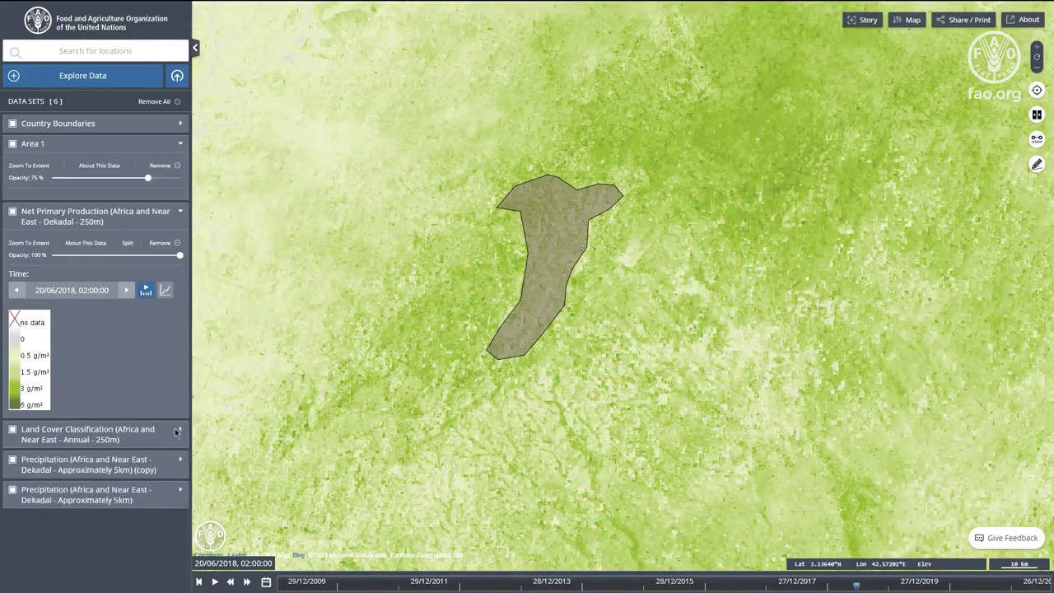
Hide Precipitation, split the NPP layer into 2018 vs 2019, and adjust the divider
click(12, 491)
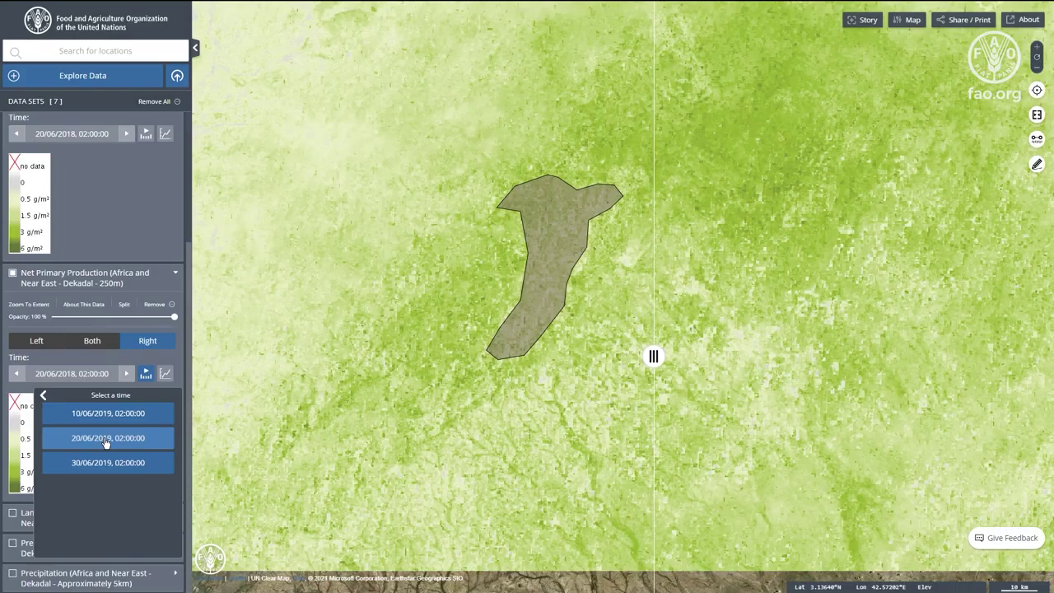
click(104, 438)
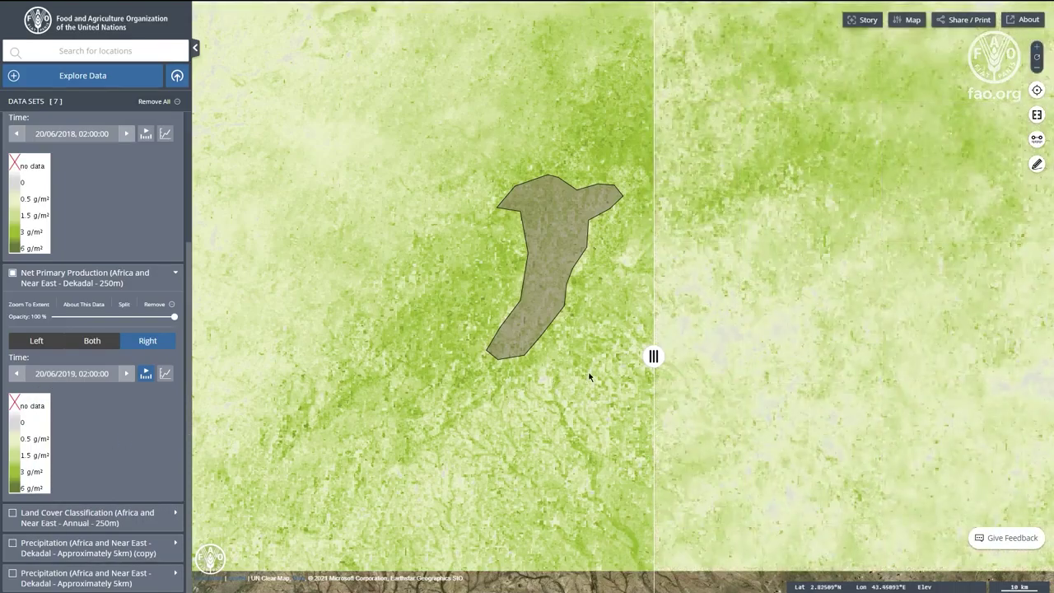
drag(653, 356, 927, 367)
drag(793, 365, 886, 334)
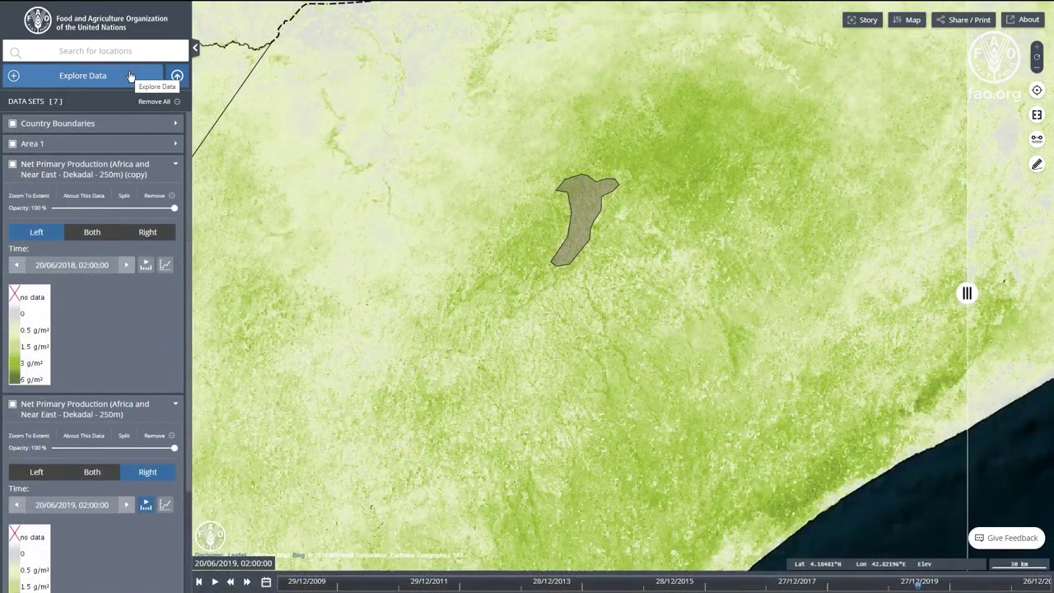
Set up a Time Series Cumulative analysis of the NPP layer for Area 1
click(581, 202)
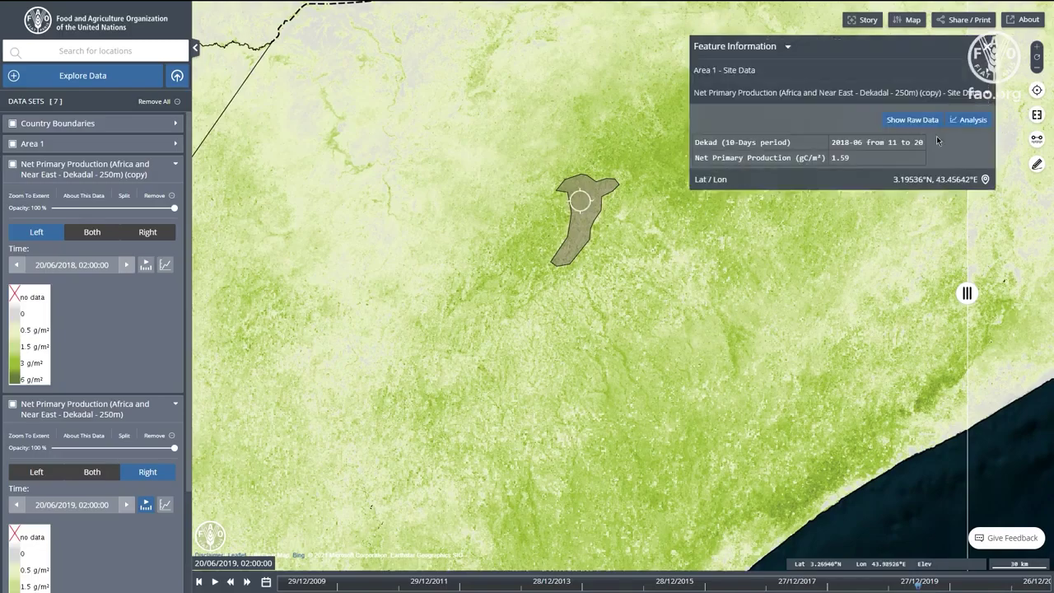
click(969, 120)
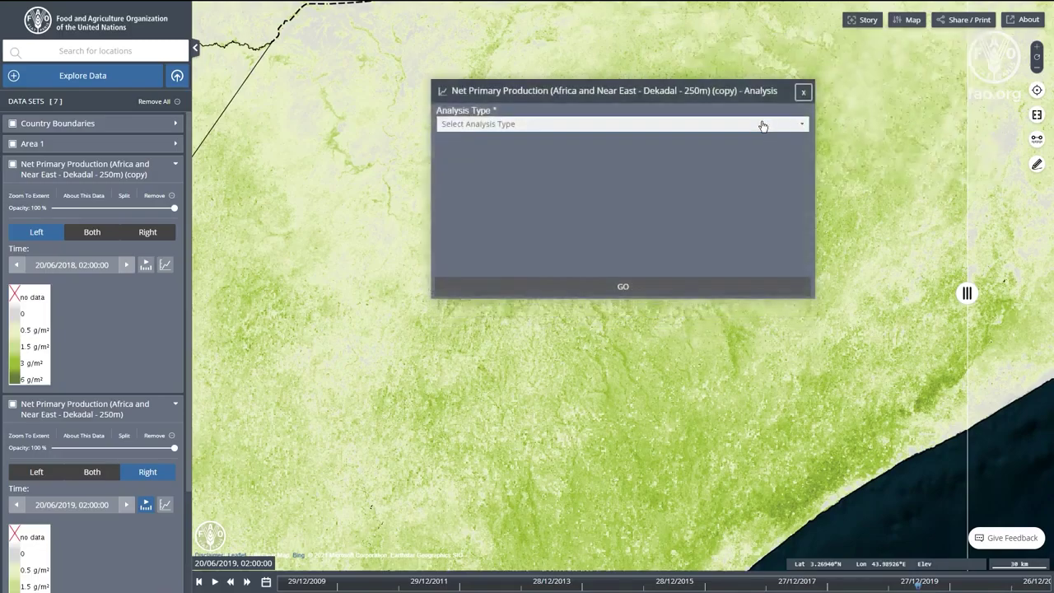
click(757, 127)
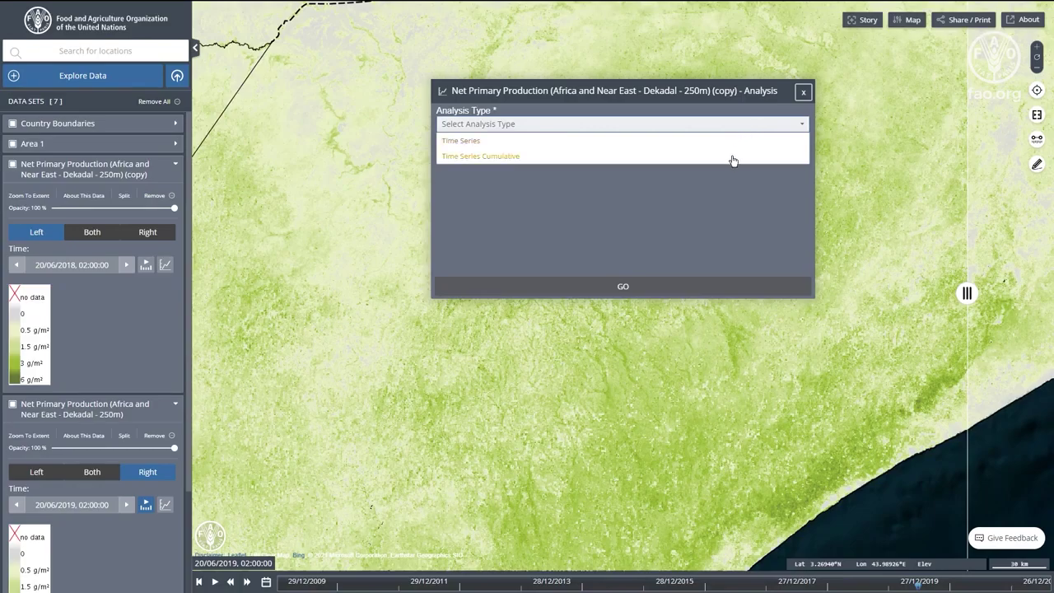
click(732, 157)
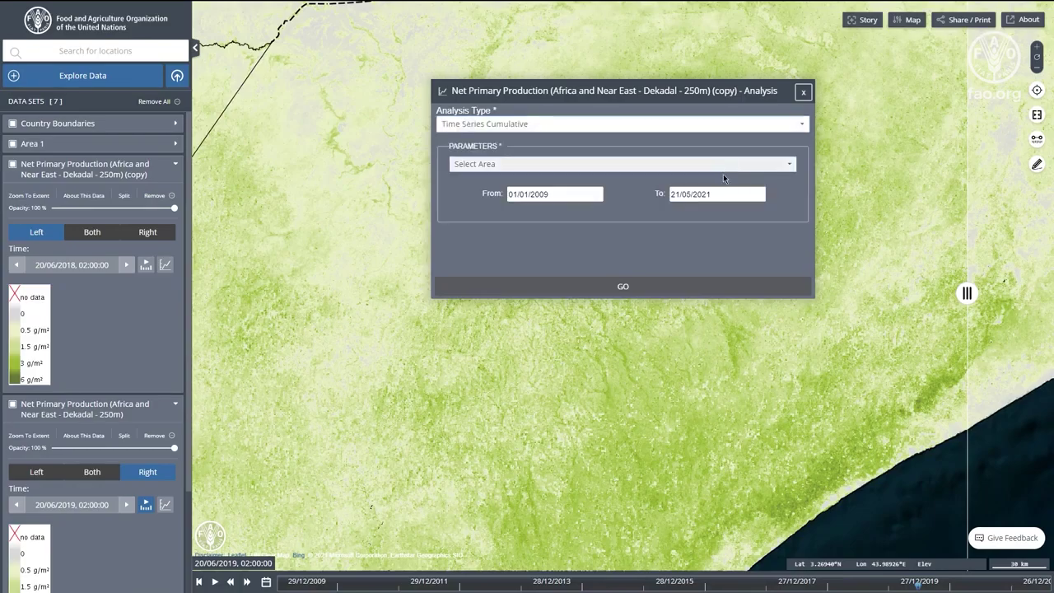
click(723, 171)
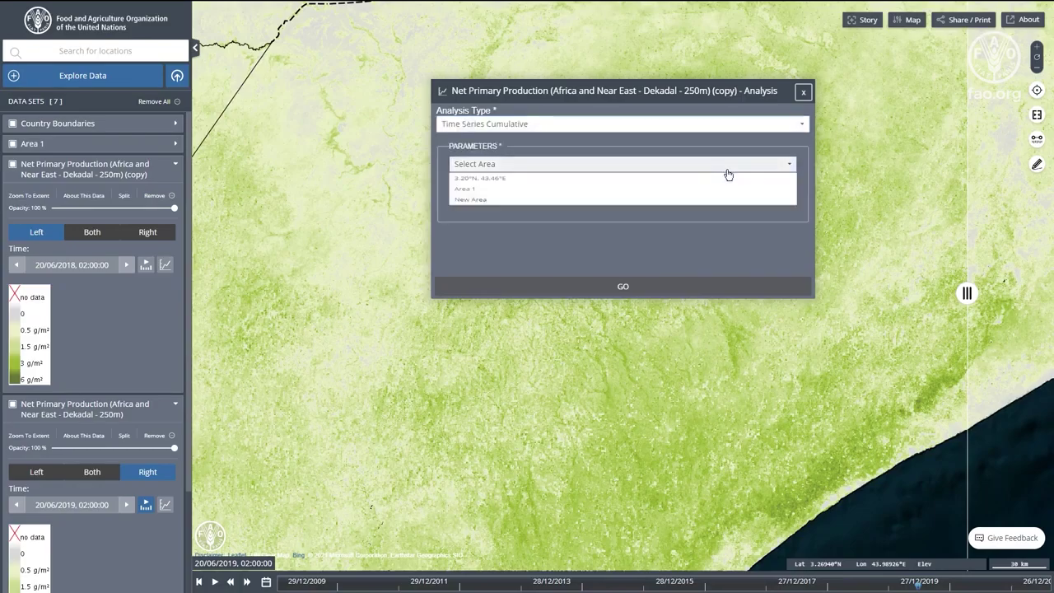
click(690, 198)
Run the cumulative analysis from 01/04/2019 to 11/05/2019
triple_click(565, 193)
text(01/04/2019)
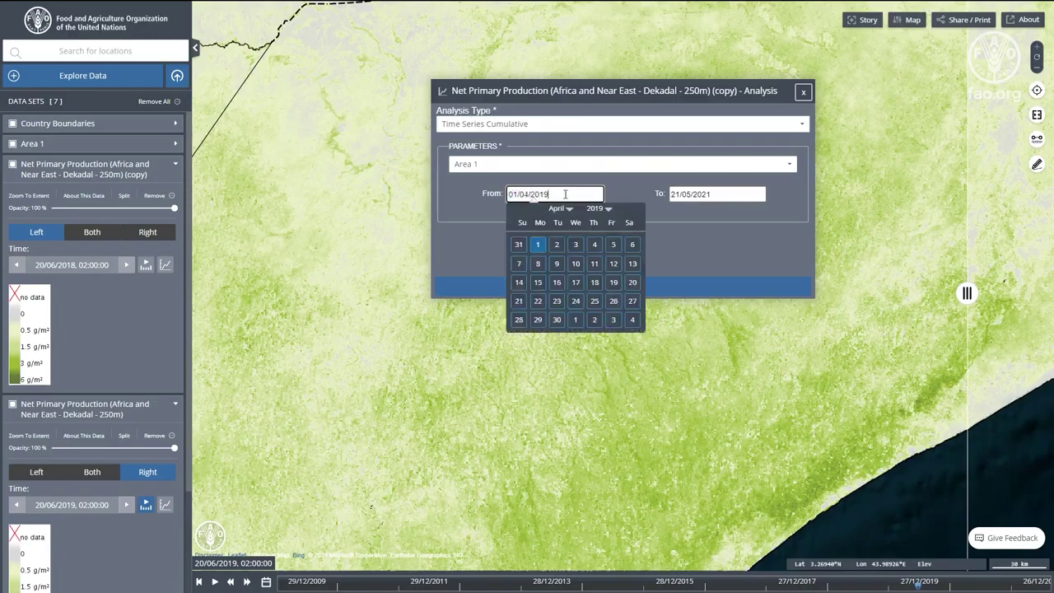
key(Tab)
text(11/05/2019)
key(Return)
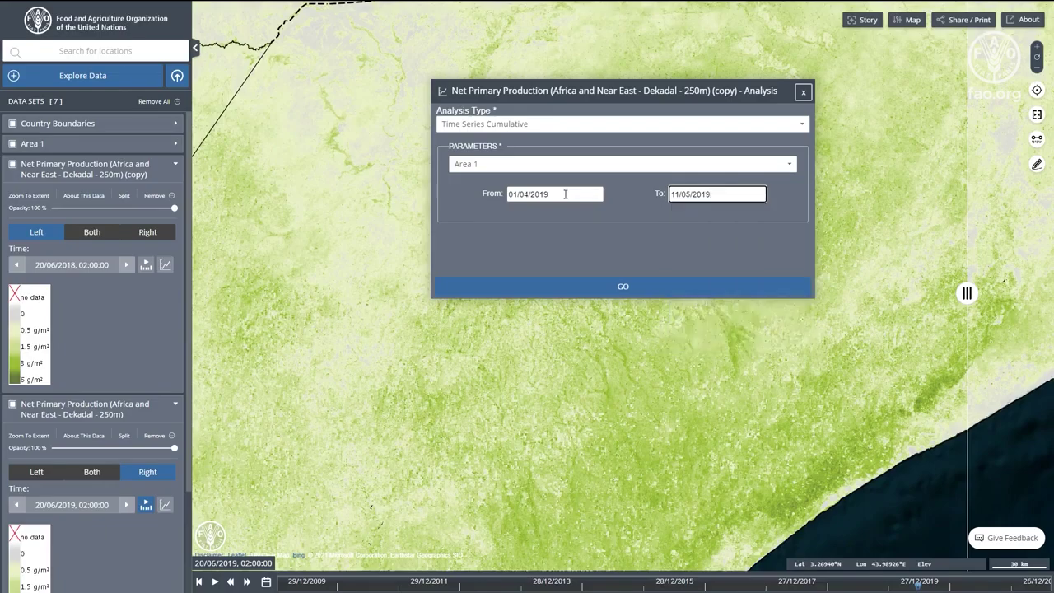
click(641, 287)
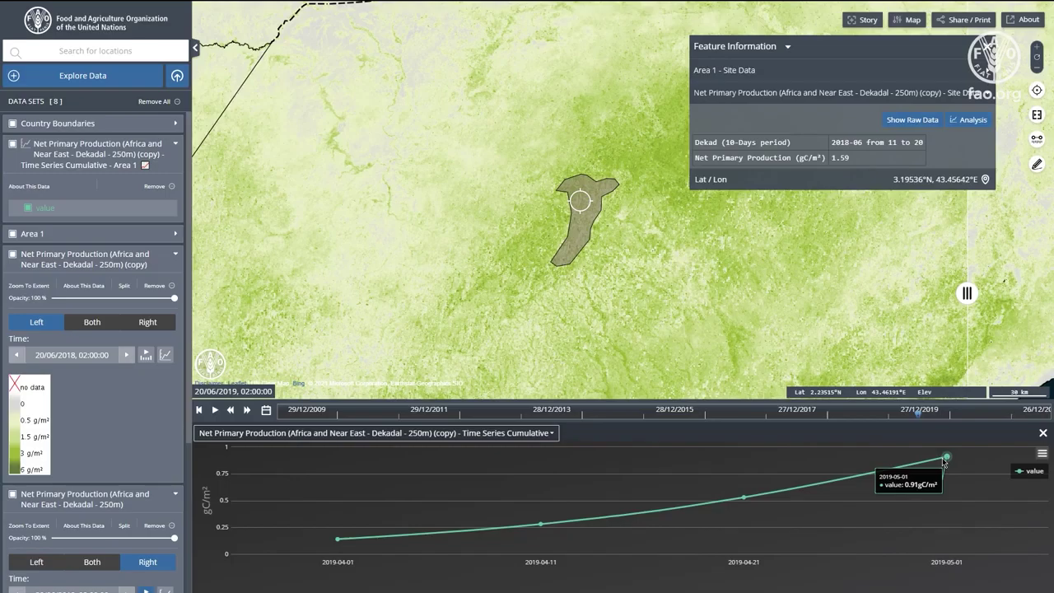
Start another Time Series Cumulative NPP analysis for Area 1
click(979, 122)
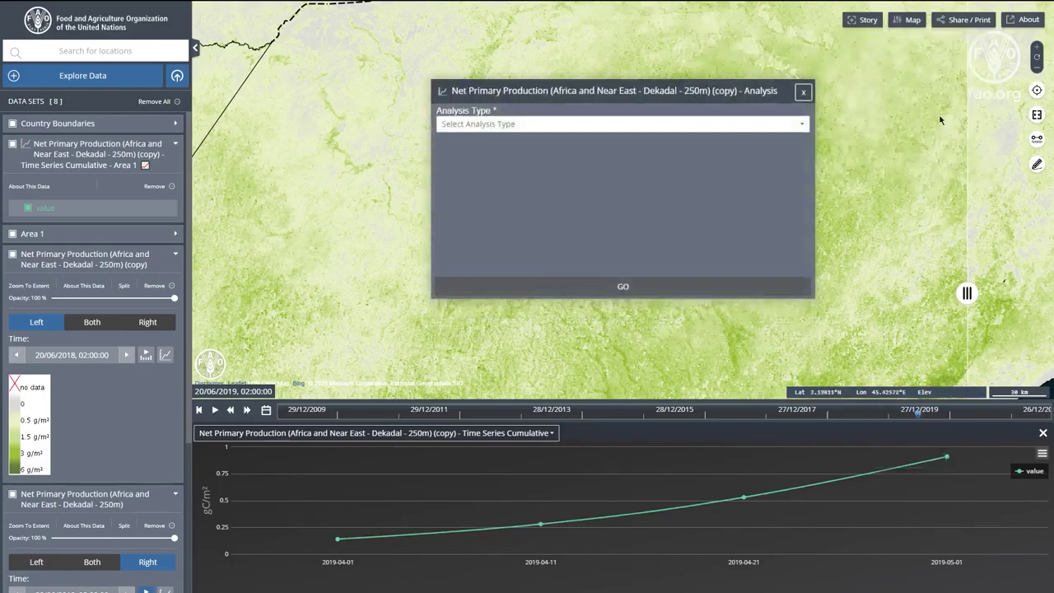
click(683, 127)
click(670, 157)
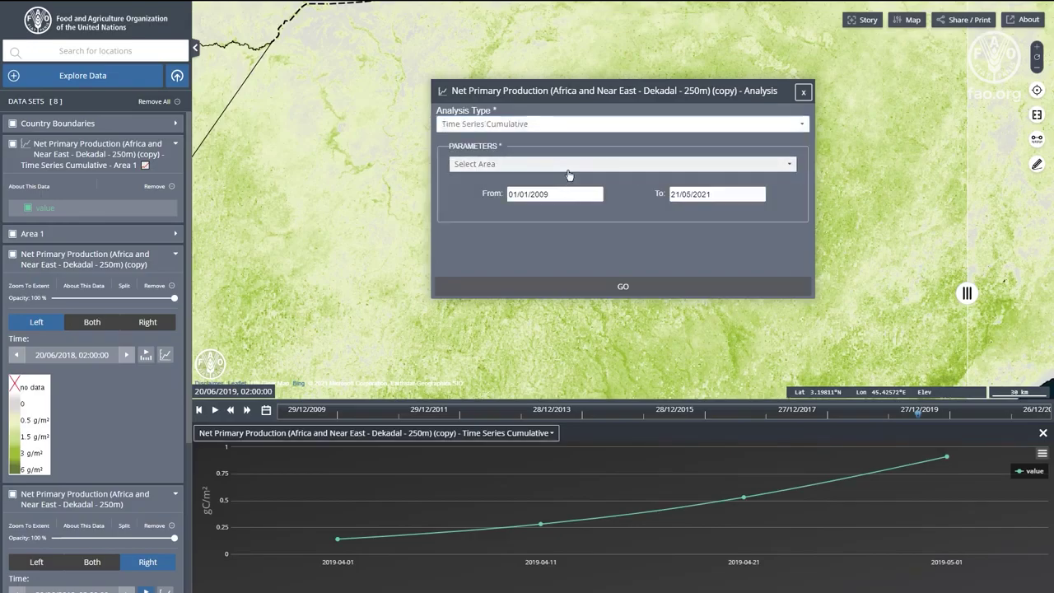
click(576, 167)
click(558, 191)
Run it for 01/04/2011–20/08/2011 and zoom the chart onto the 2013–2019 series
triple_click(558, 193)
text(01/04/2011)
key(Tab)
text(20/08/2011)
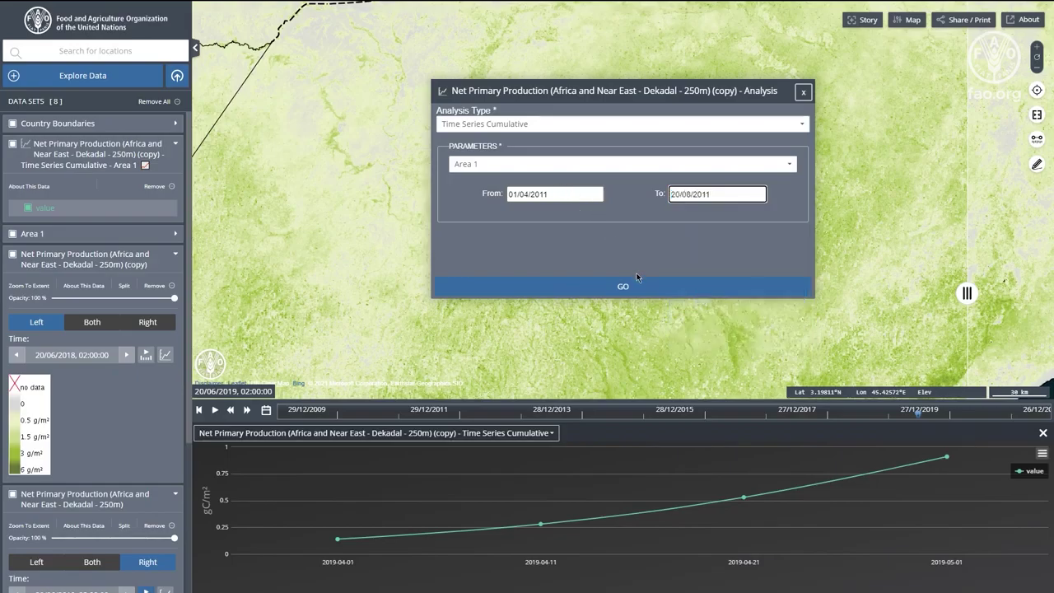
click(637, 285)
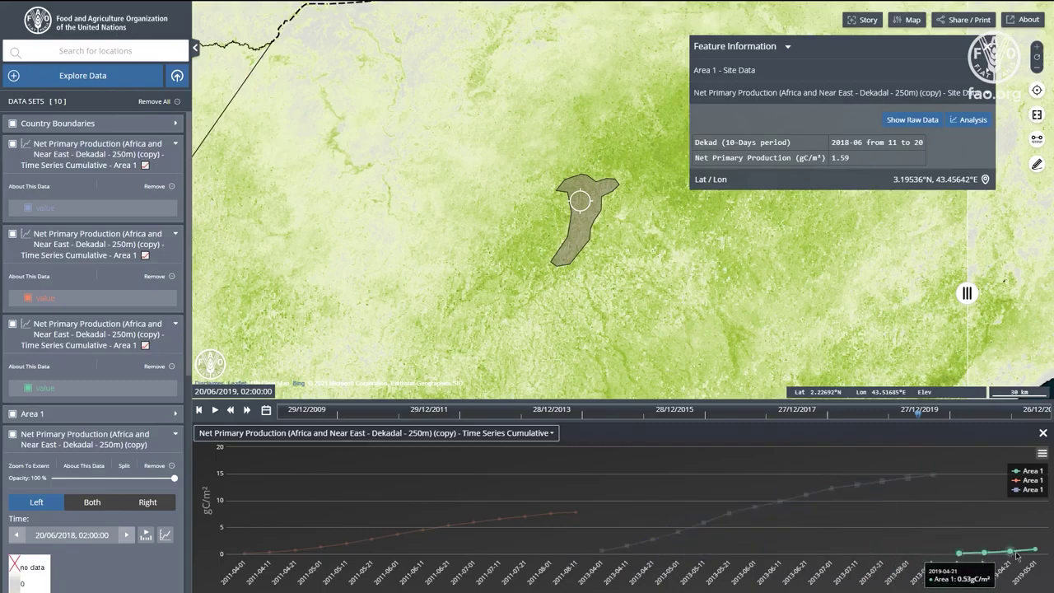
drag(933, 527, 1047, 570)
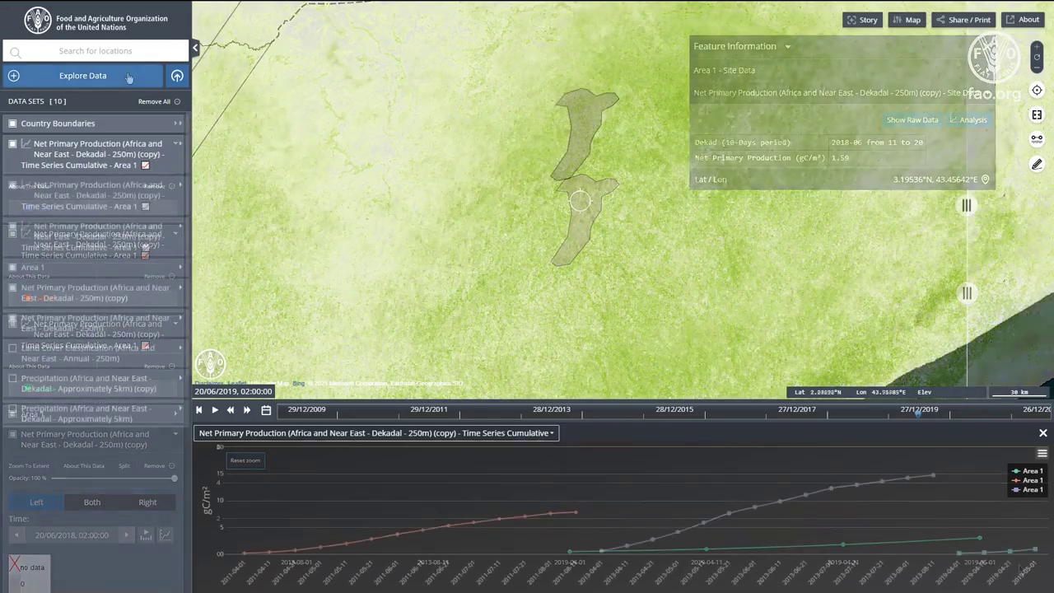
Search the catalogue for FAOSTAT and add the Crop Production, Yield, Harvested Area layer
click(128, 77)
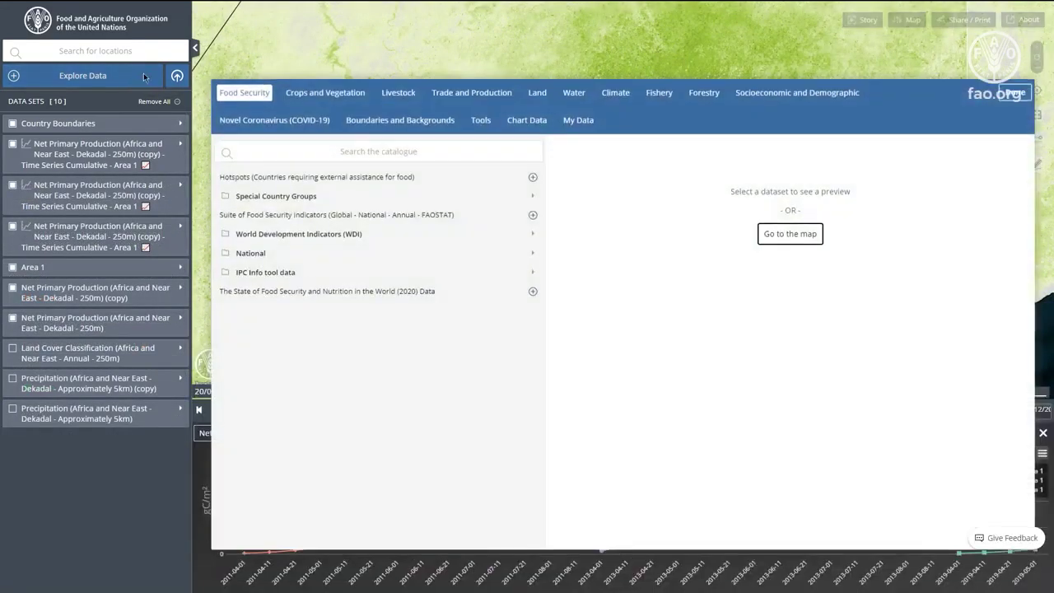
click(417, 149)
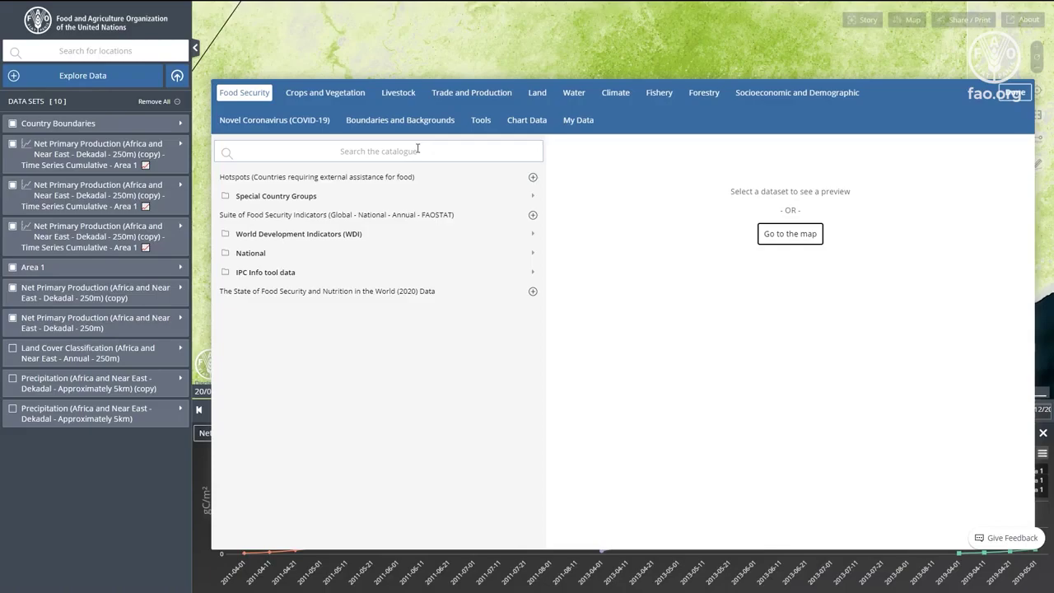
text(FAOSTAT)
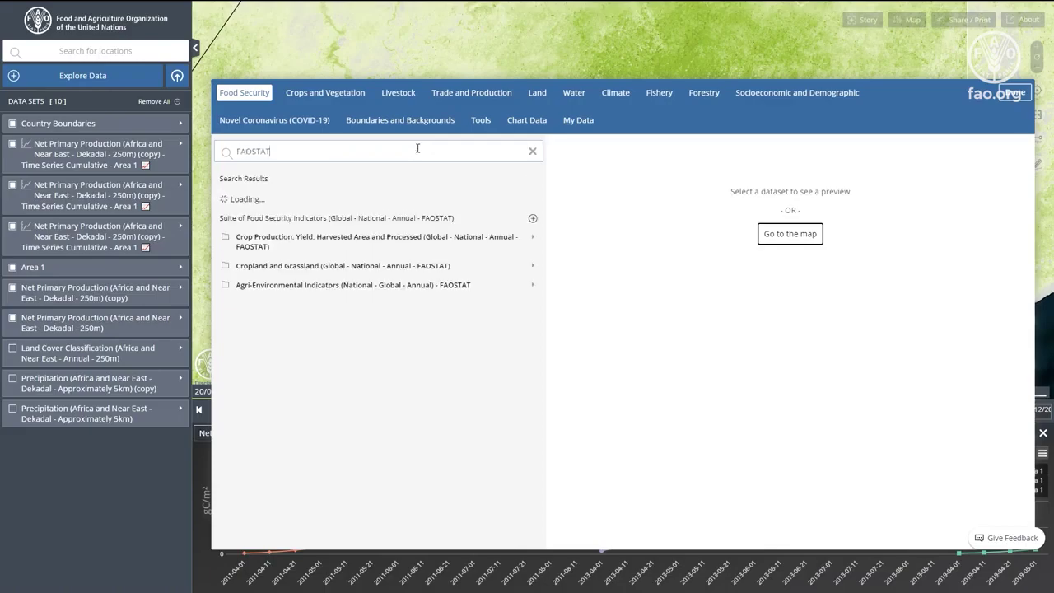
click(443, 242)
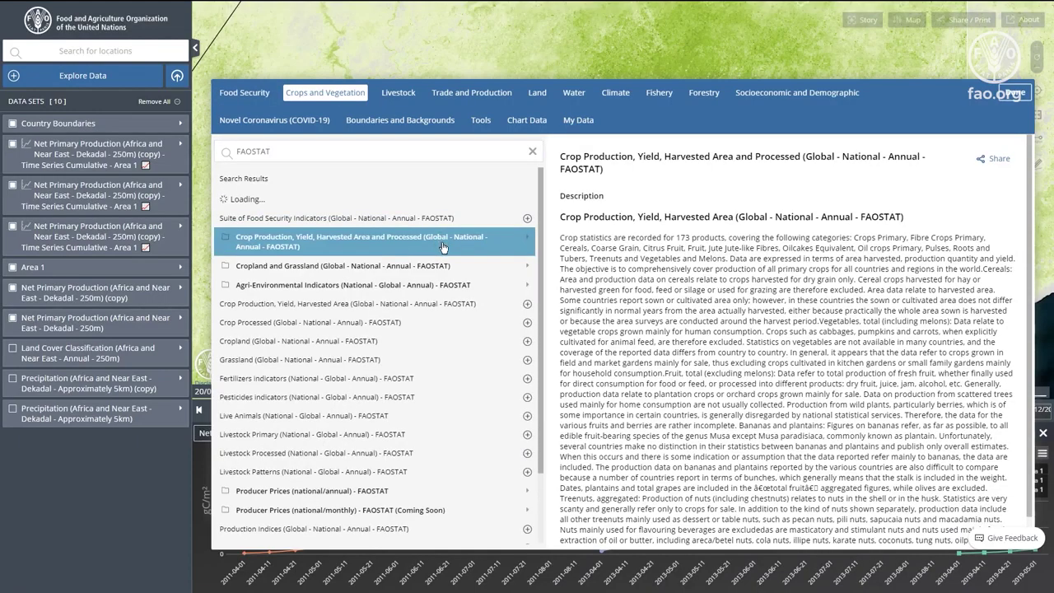
scroll(835, 371, down, 1)
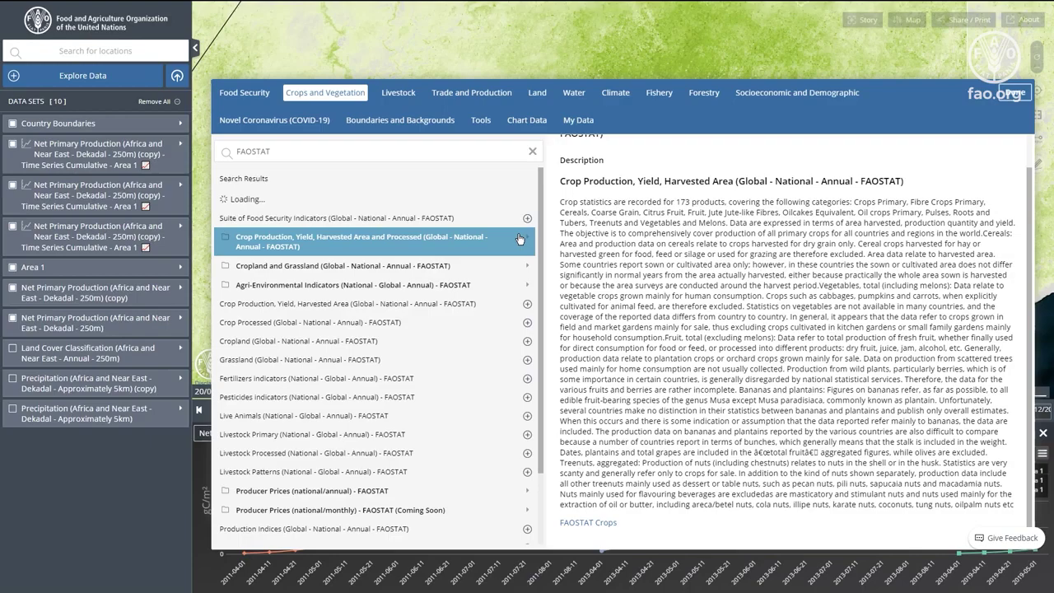
click(527, 239)
click(527, 272)
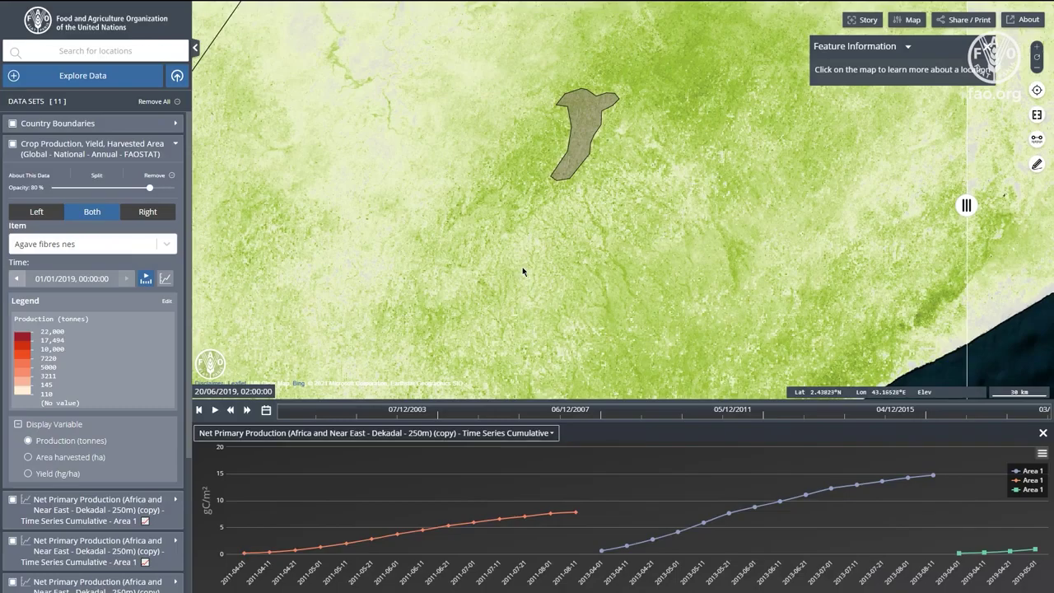
Show Maize as the crop item, turn off the split view, and zoom out one level
click(95, 247)
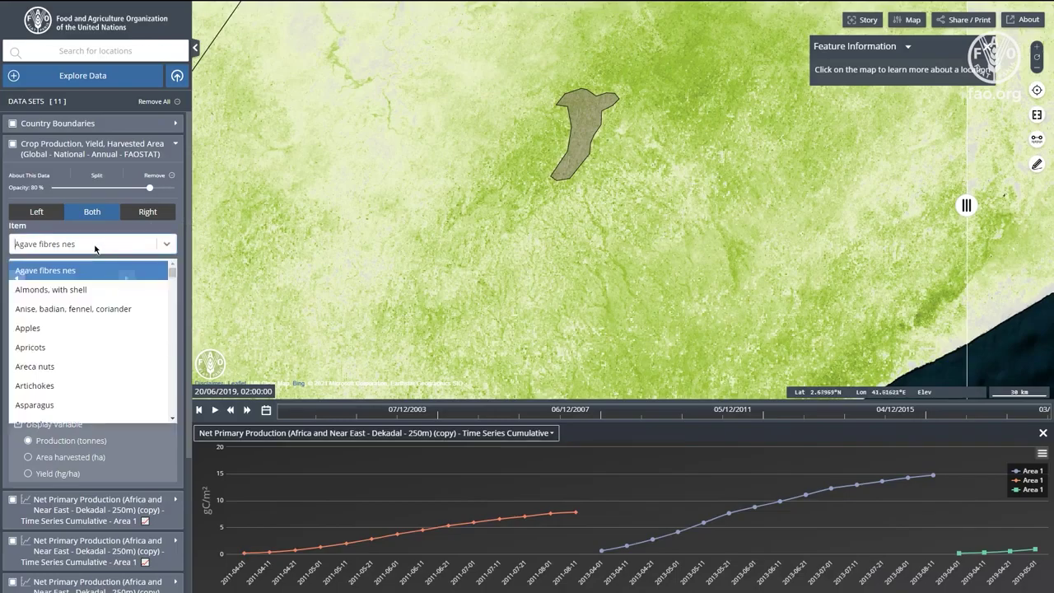
text(Maiz)
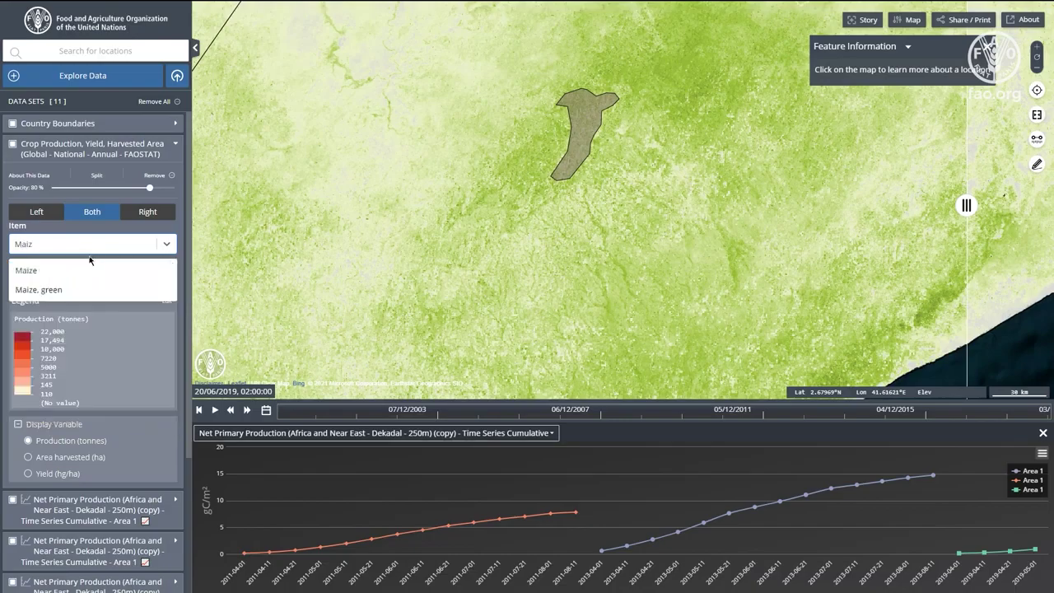
click(83, 272)
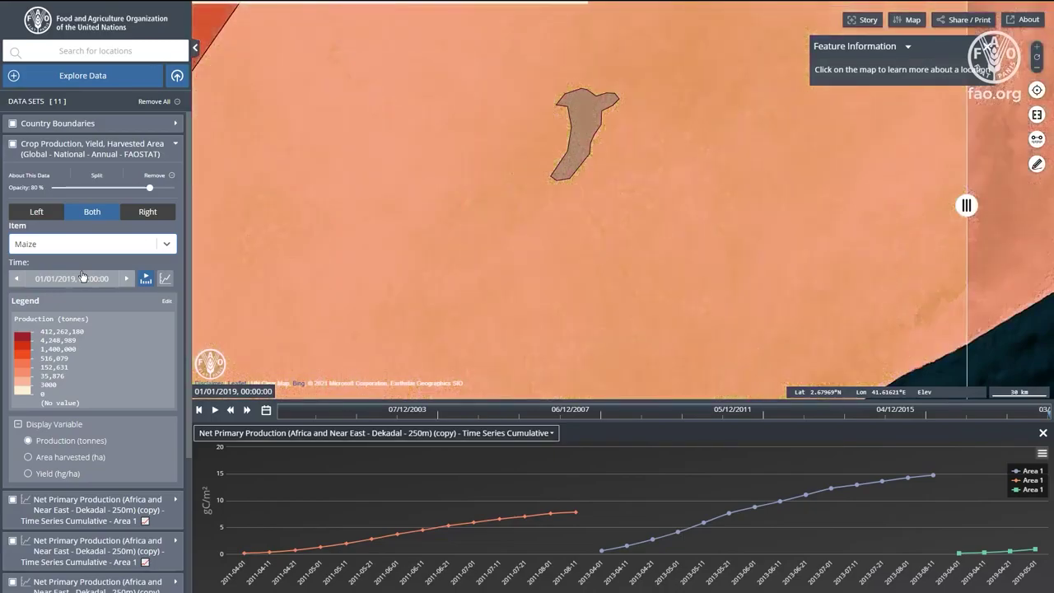
click(1036, 114)
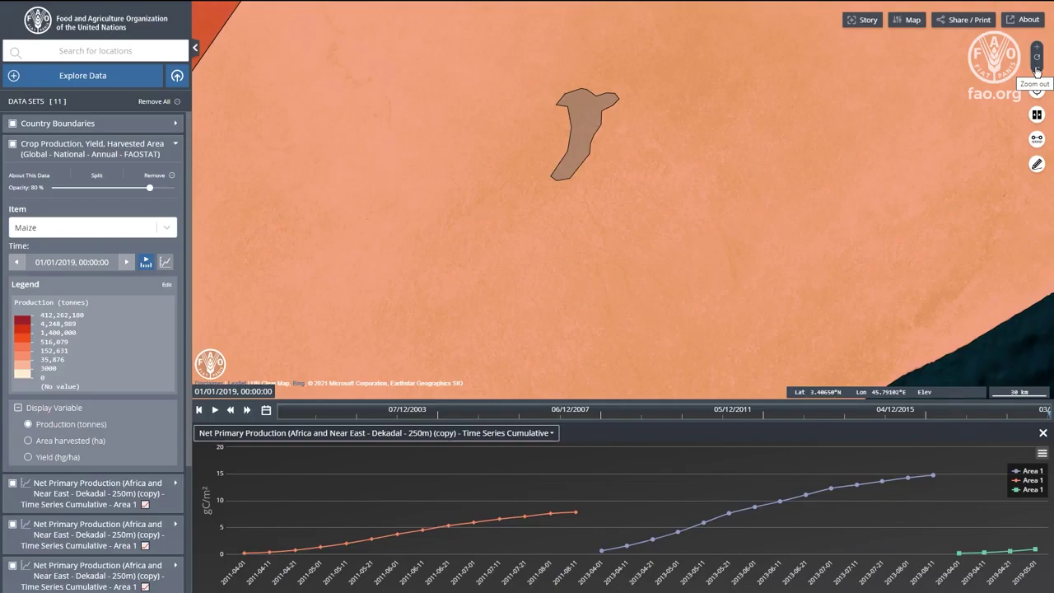
click(1037, 73)
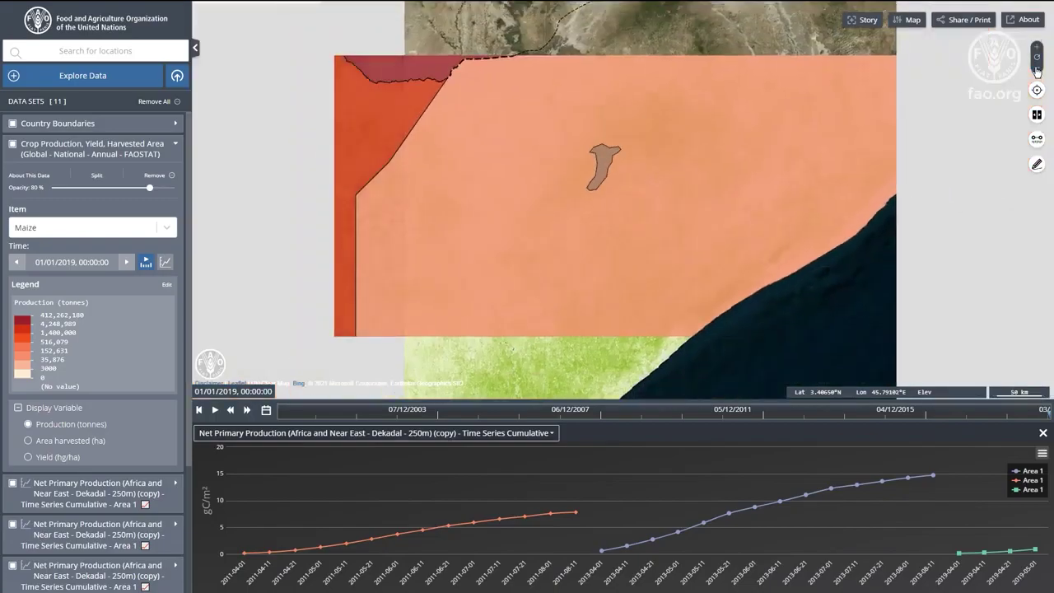